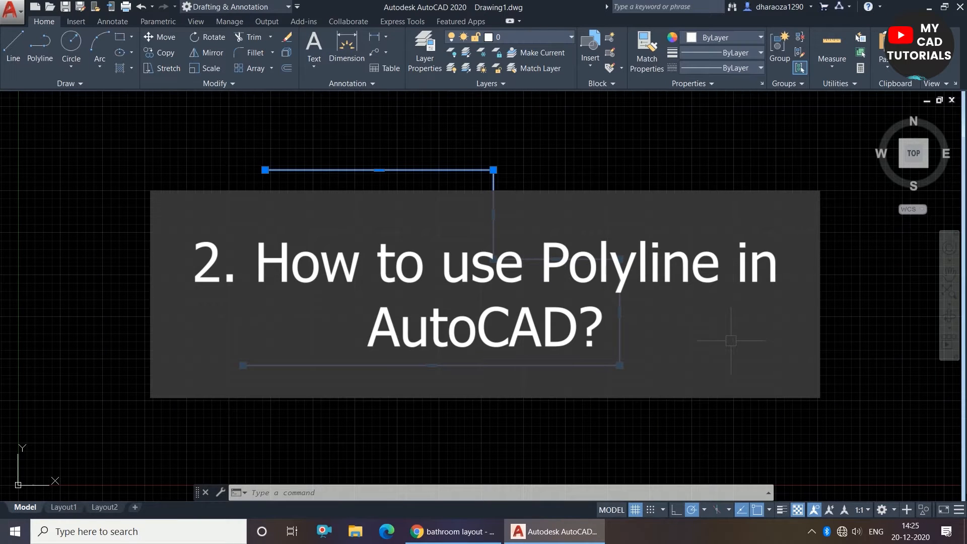
key("Escape")
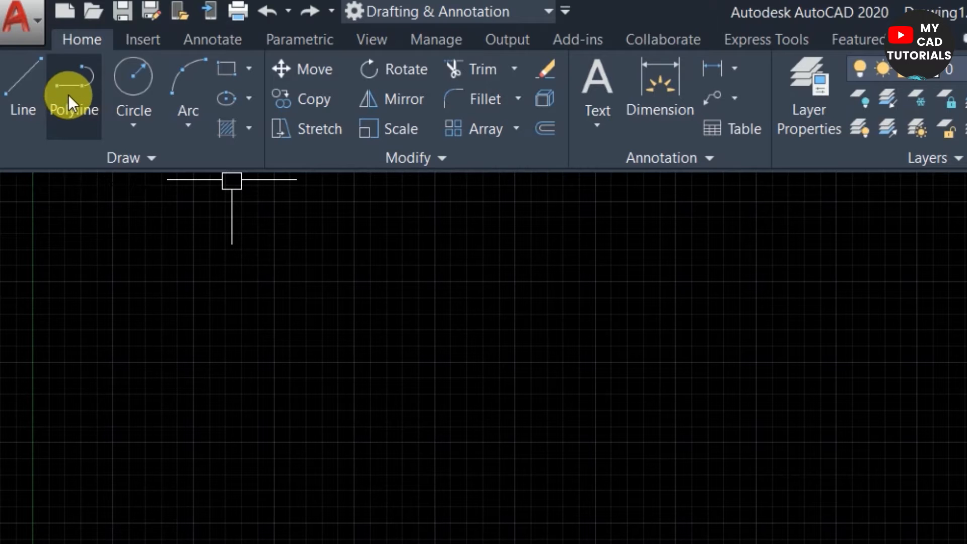
left_click(68, 95)
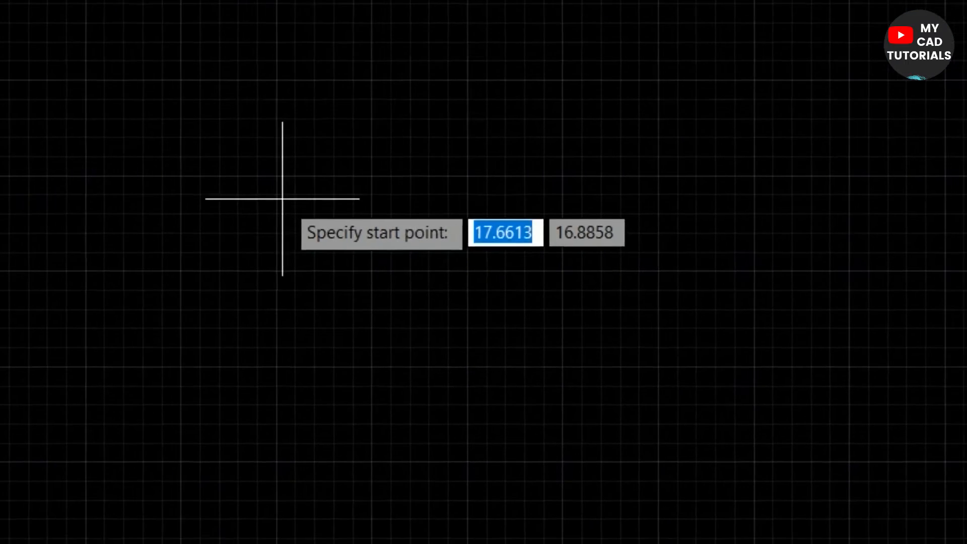
key("Escape")
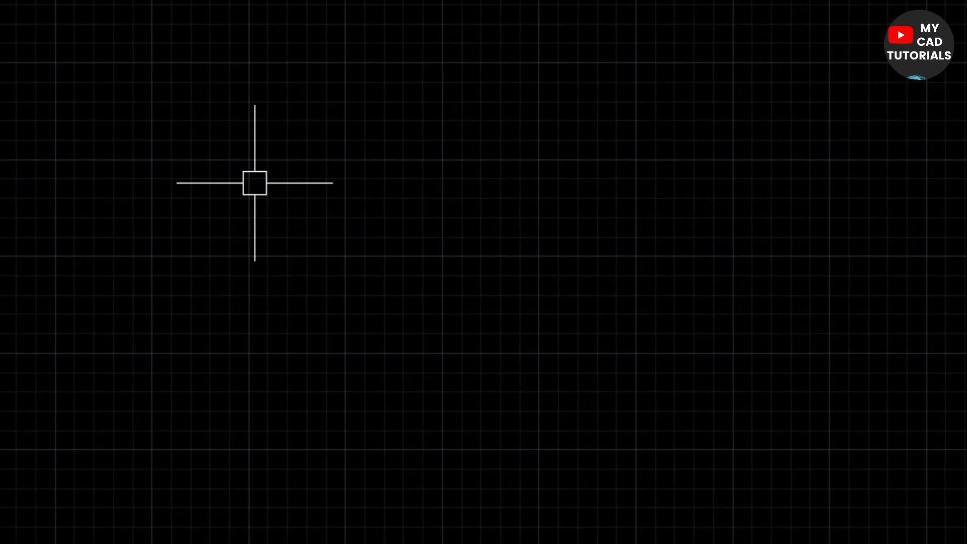
Draw a polyline with three segments: 15 units to the right, 5 units down, and 15 units back to the left.
type("p")
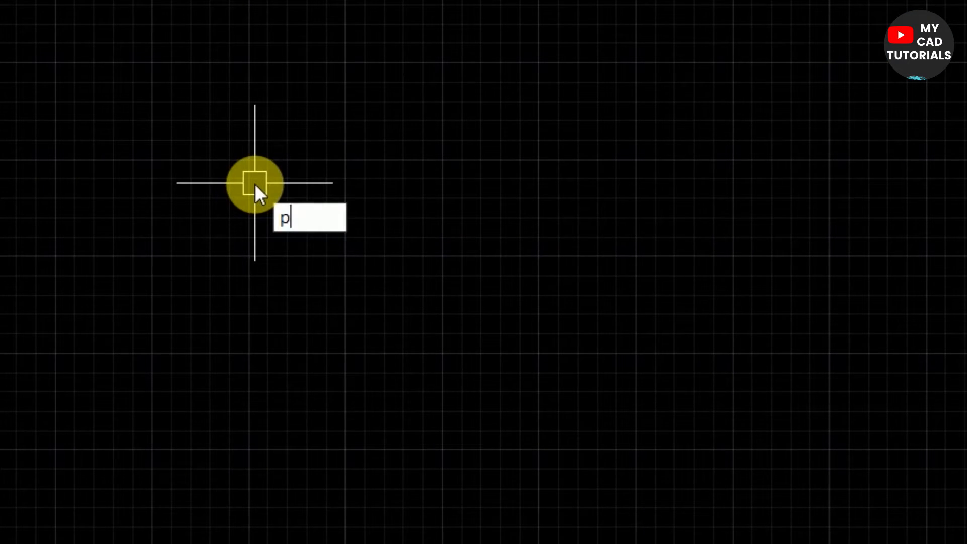
type("l")
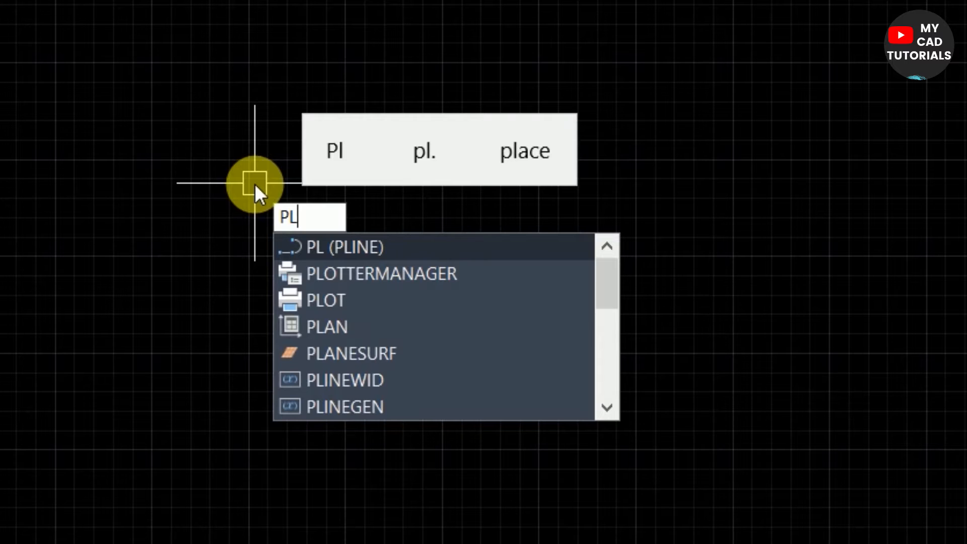
key("Return")
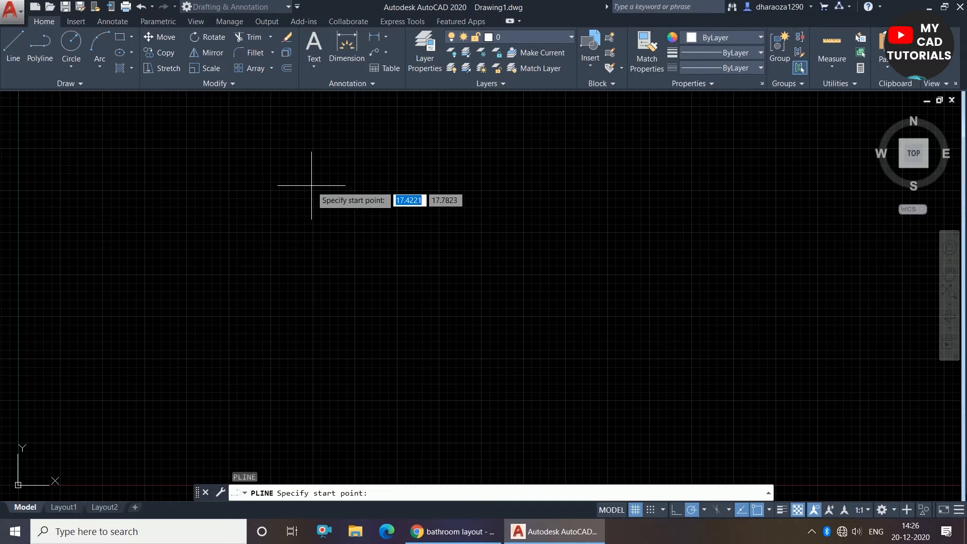
left_click(326, 196)
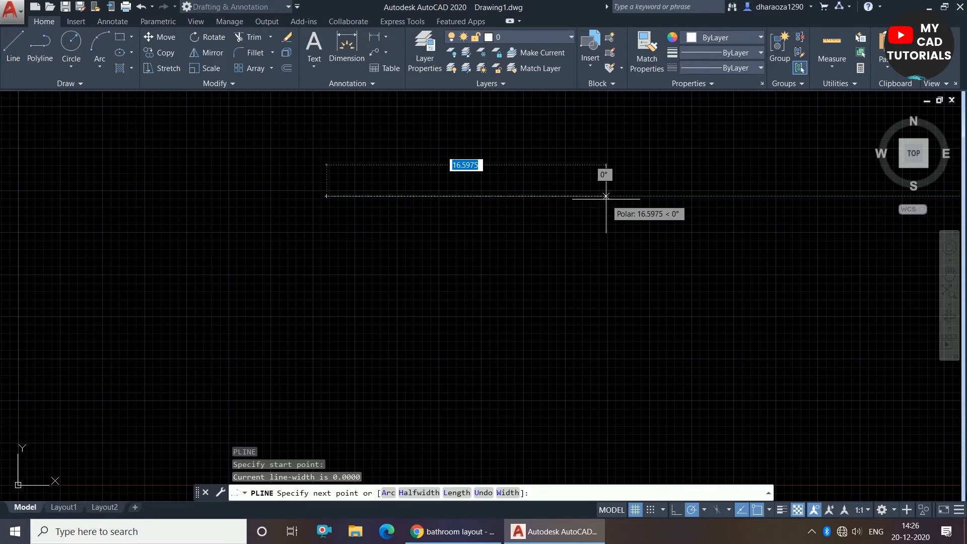
type("15")
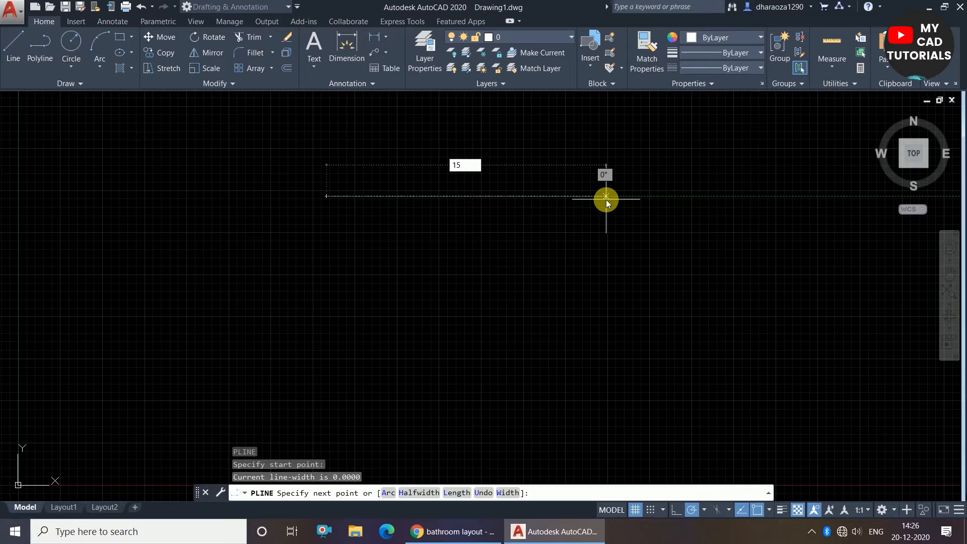
key("Return")
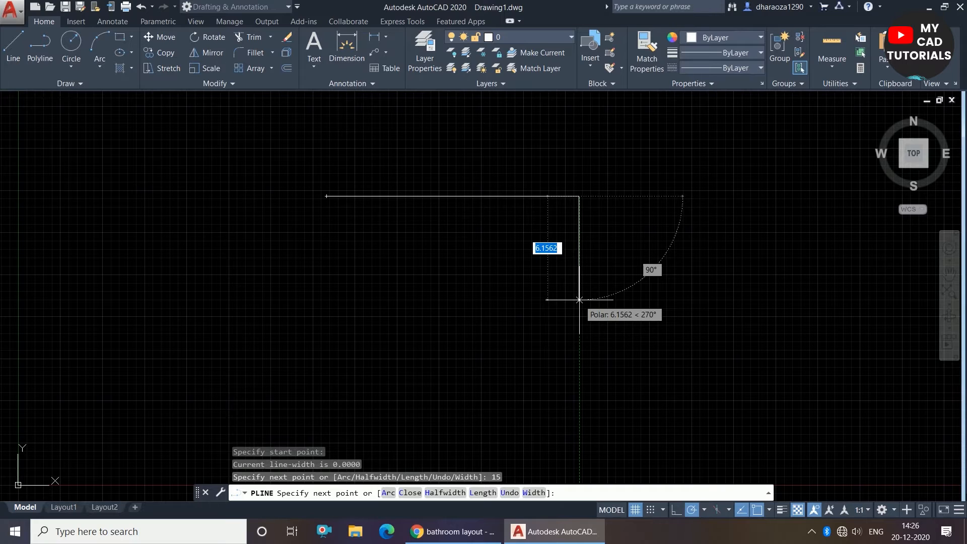
type("5")
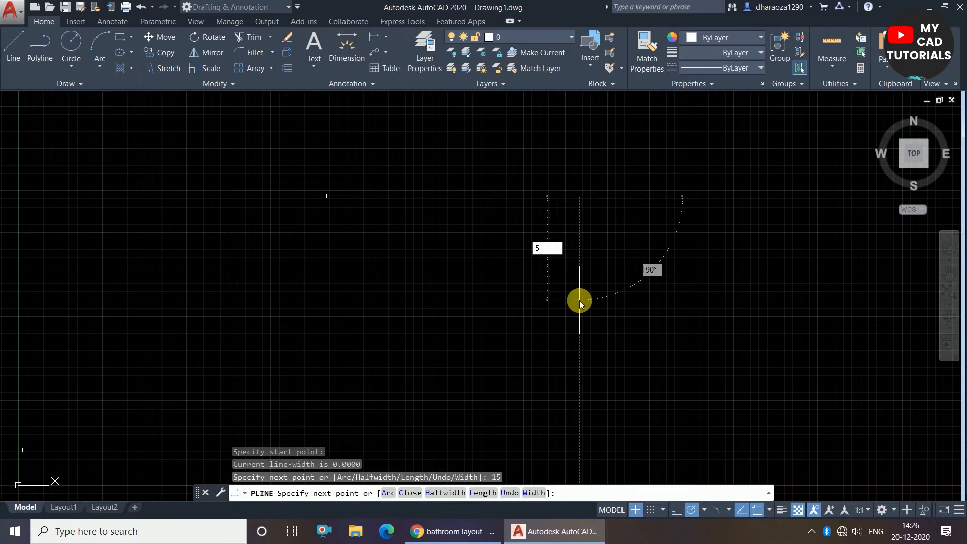
key("Return")
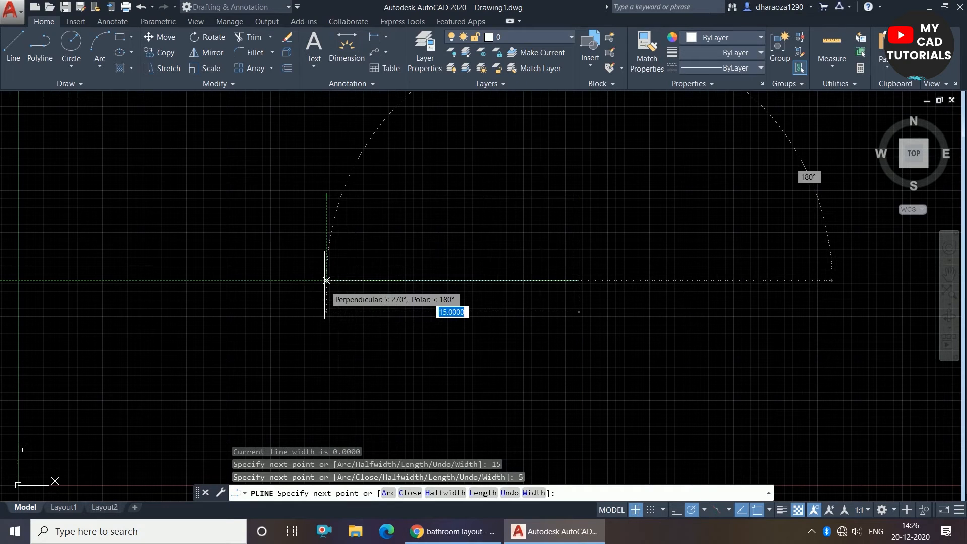
type("15")
key("Return")
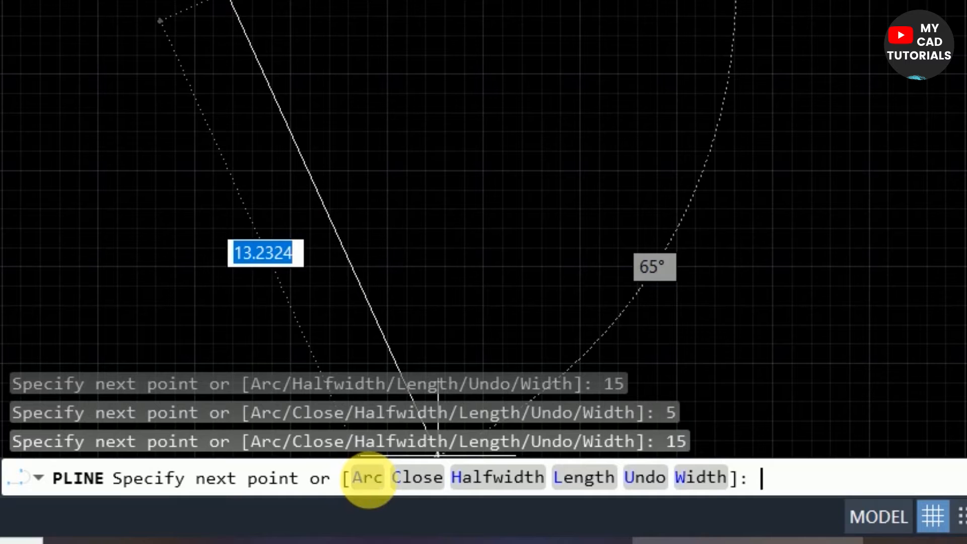
Continue the polyline with an outward-bulging arc of radius 2.5 that ends at the polyline's start point.
left_click(366, 478)
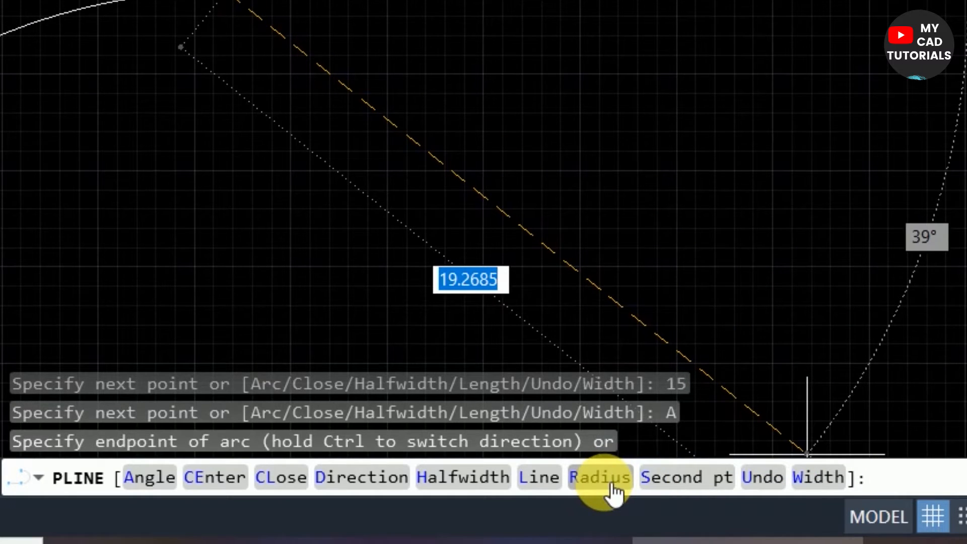
left_click(579, 483)
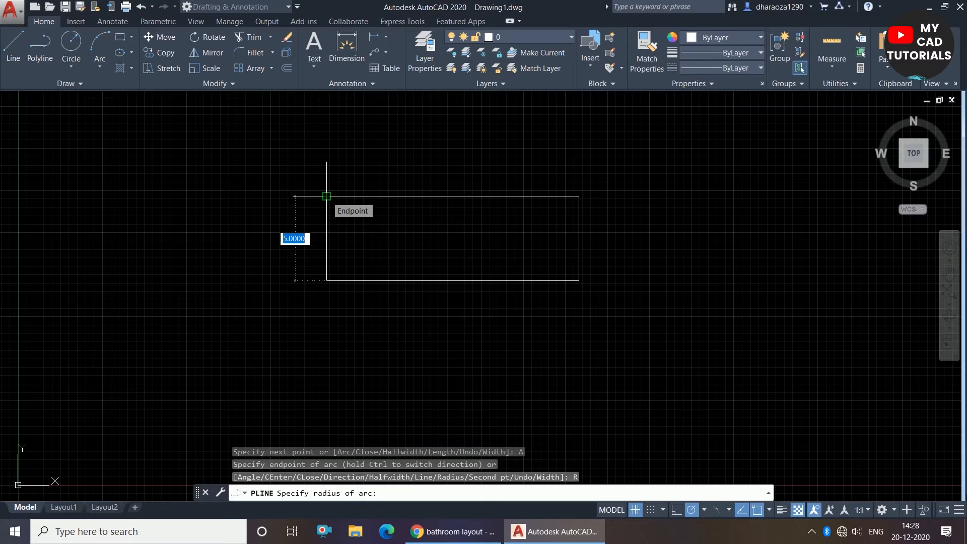
type("2.5")
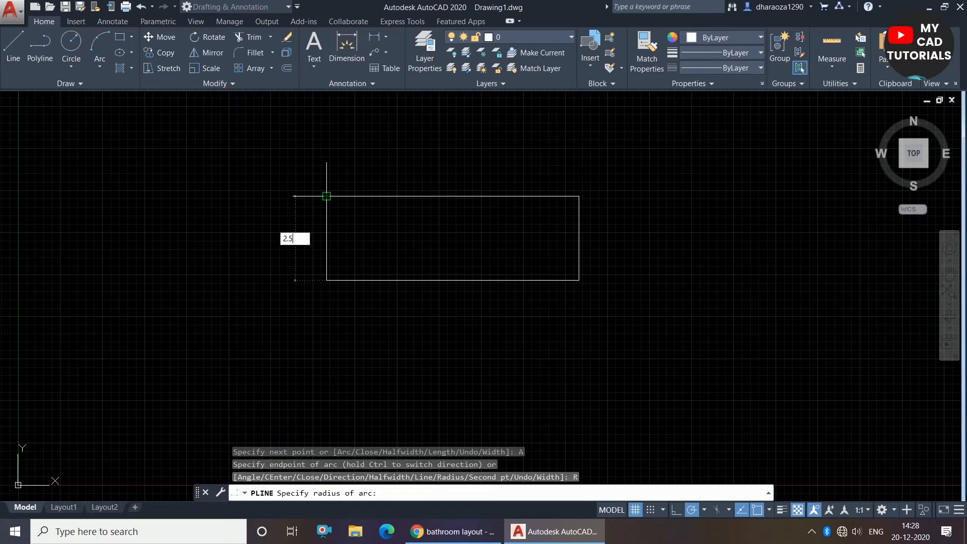
key("Return")
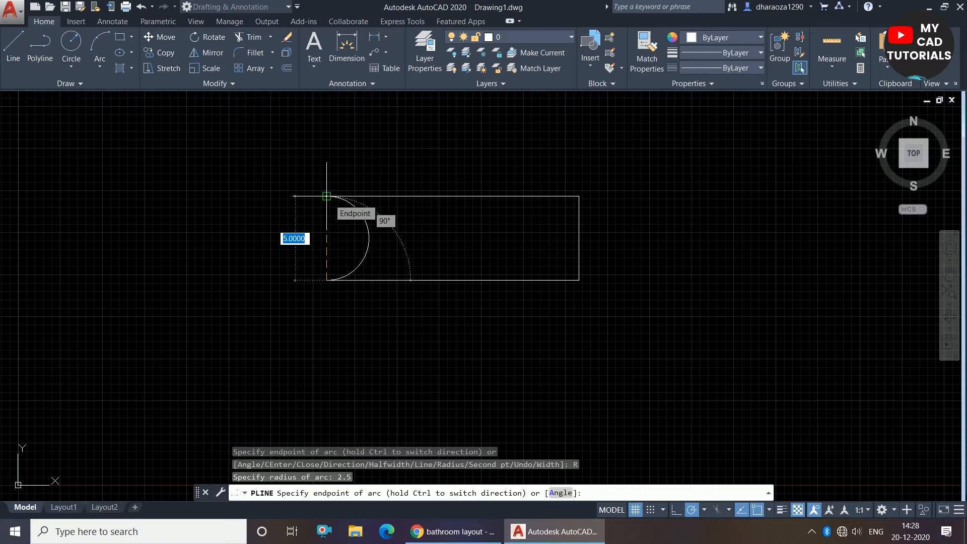
left_click(326, 196)
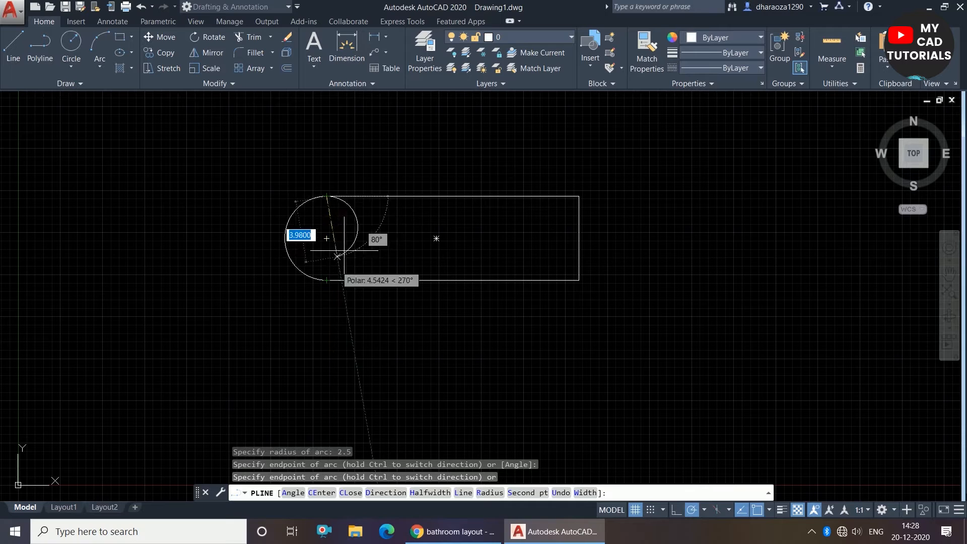
Finish the round-ended polyline with the Close option.
left_click(326, 196)
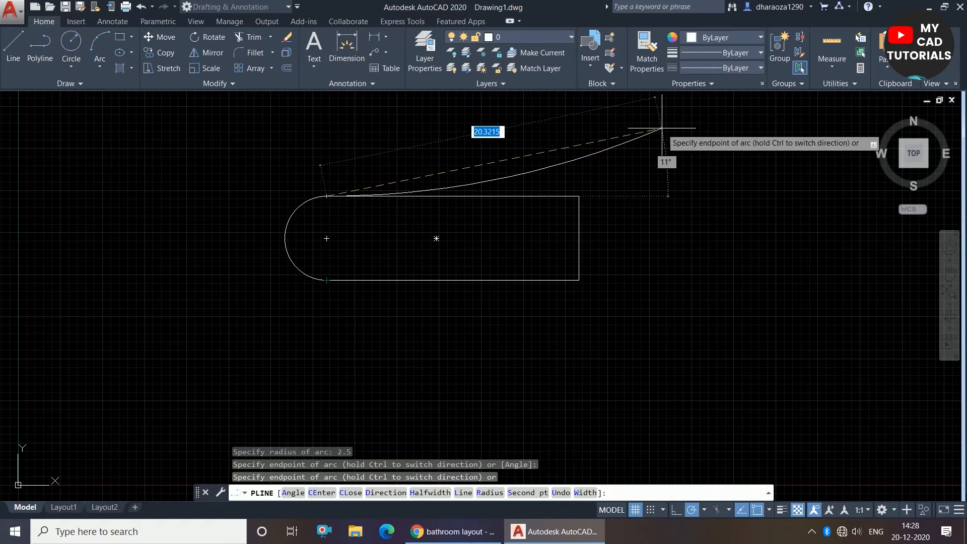
scroll(309, 203, "up", 2)
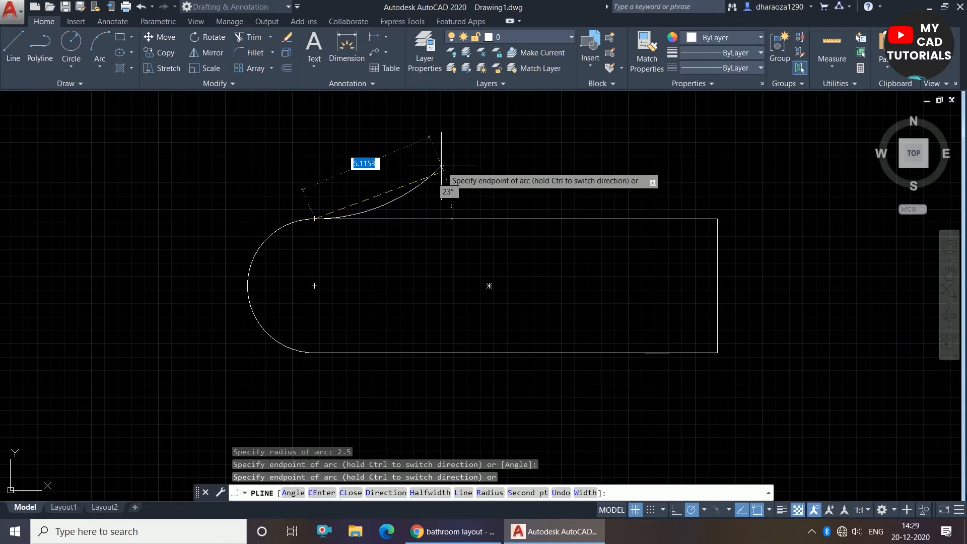
right_click(337, 156)
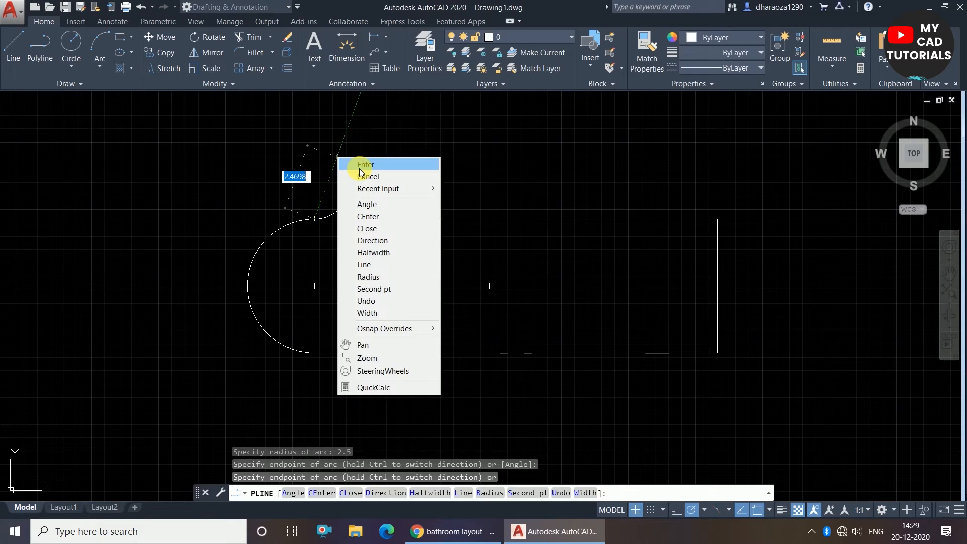
key("Escape")
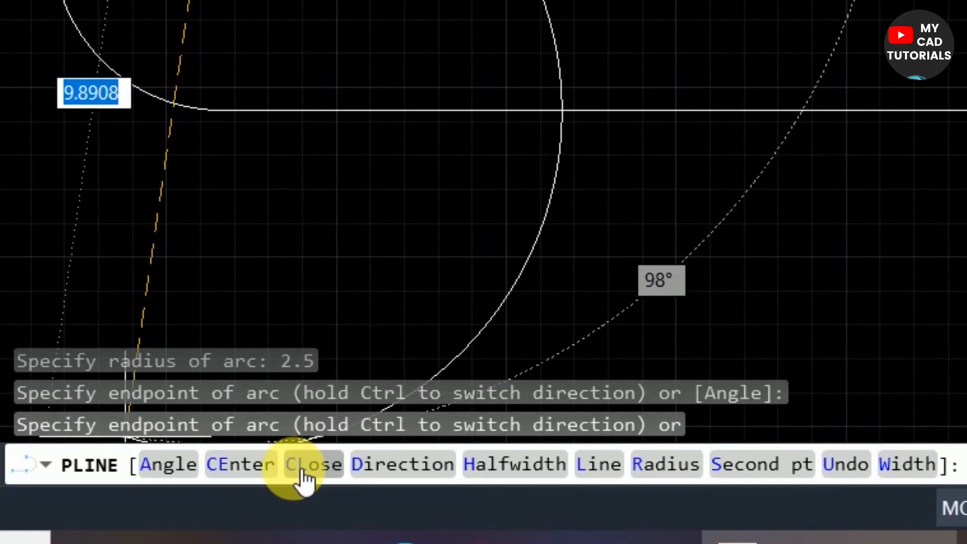
left_click(302, 469)
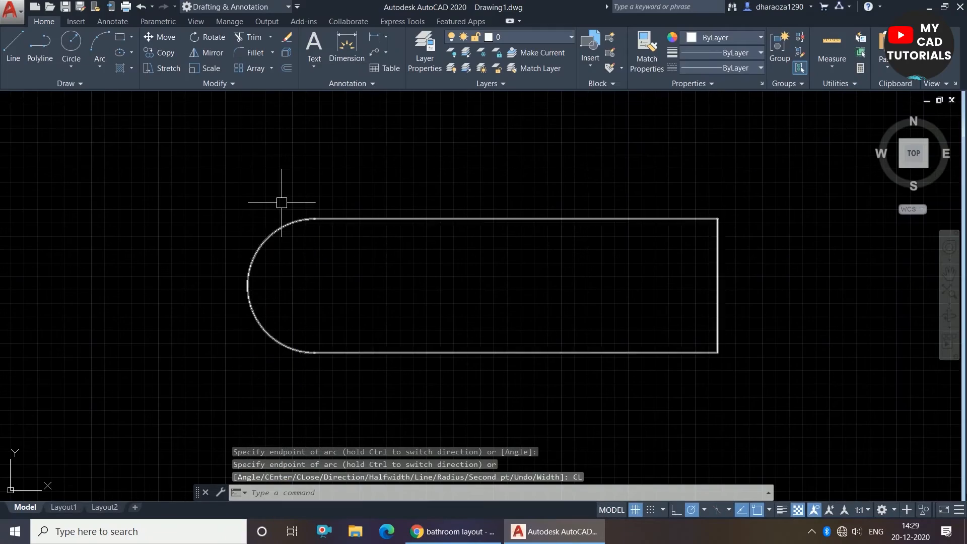
Select the round-ended polyline to examine whether its lines and arc form one object, and clear the selection.
scroll(287, 242, "down", 2)
scroll(410, 267, "up", 2)
scroll(463, 271, "down", 2)
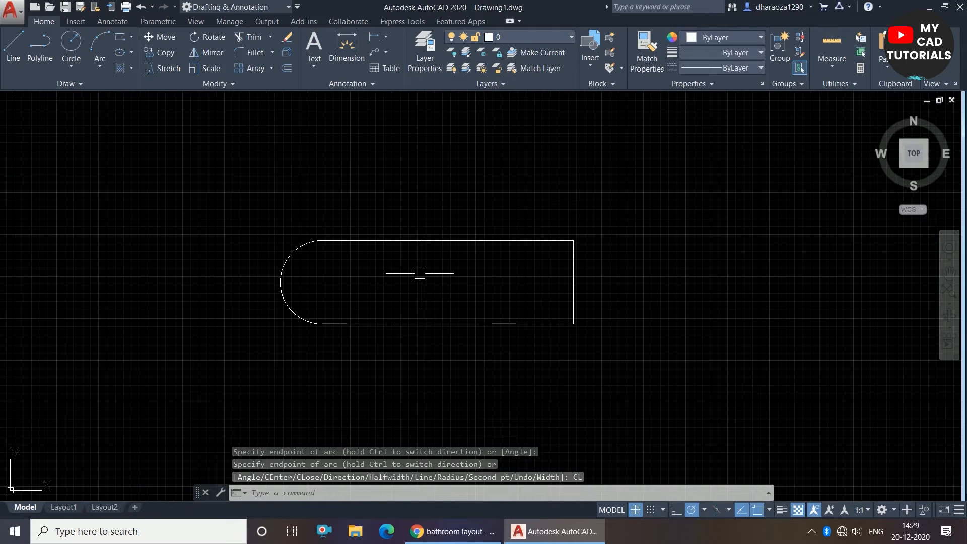
scroll(339, 270, "up", 2)
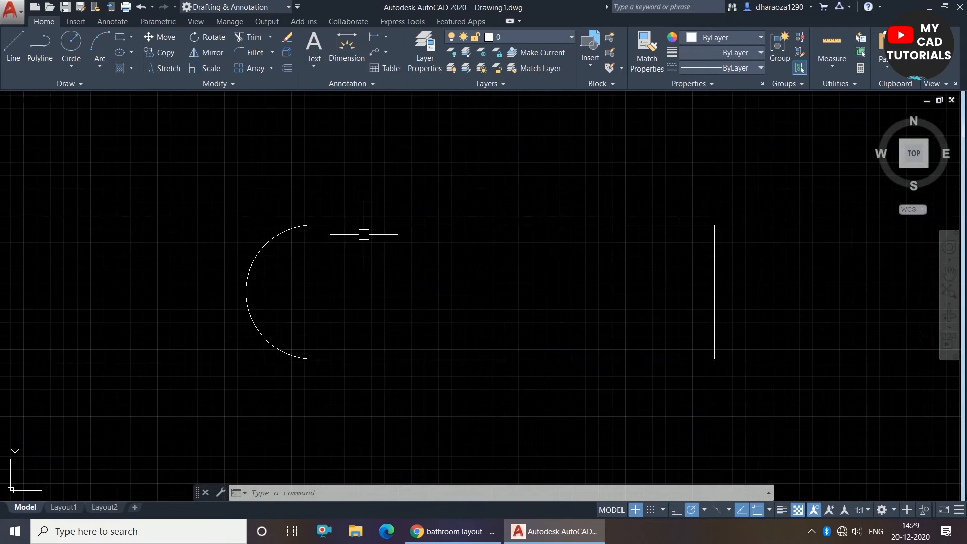
left_click(274, 237)
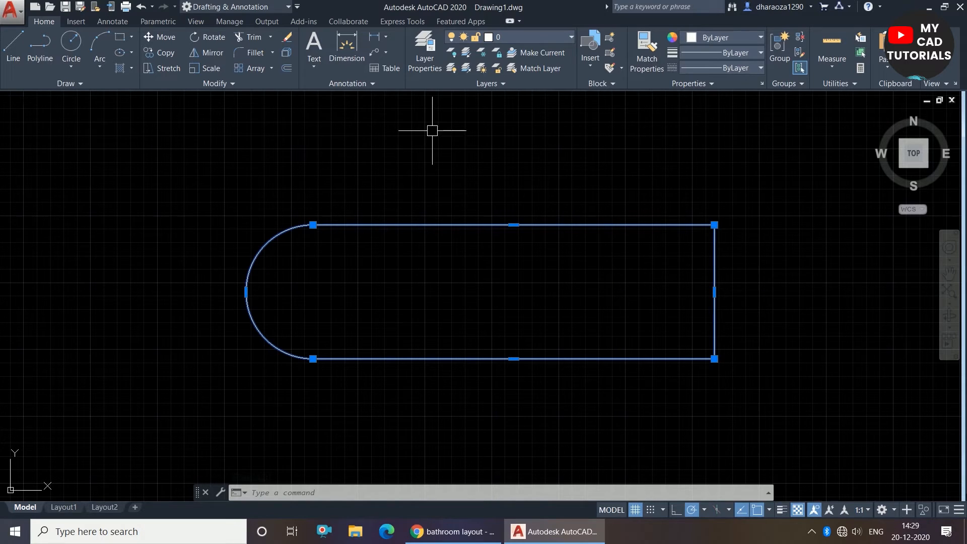
middle_click_drag(319, 157, 274, 156)
key("Escape")
key("Escape")
key("Escape")
Undo the recent view changes and the round-ended polyline to clear the drawing area.
scroll(364, 297, "down", 2)
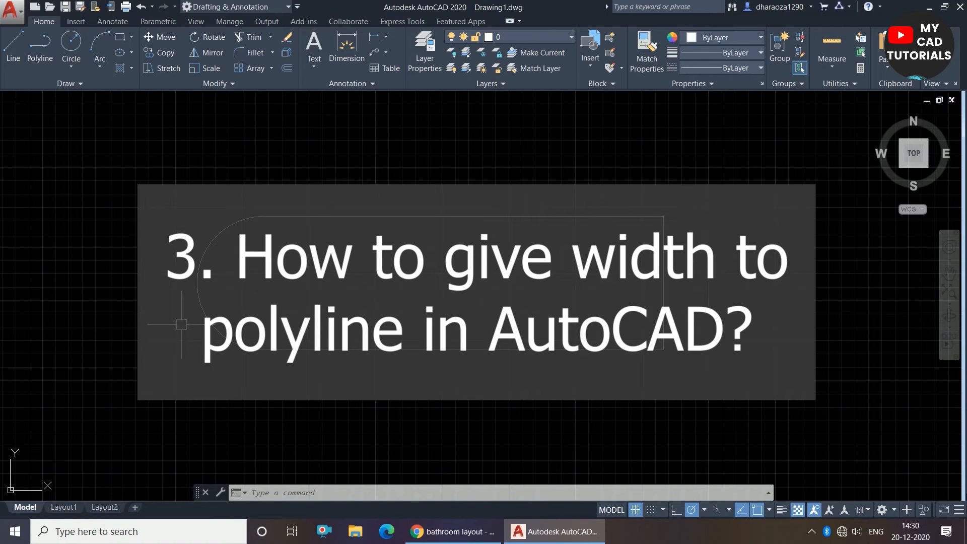
key("ctrl+z")
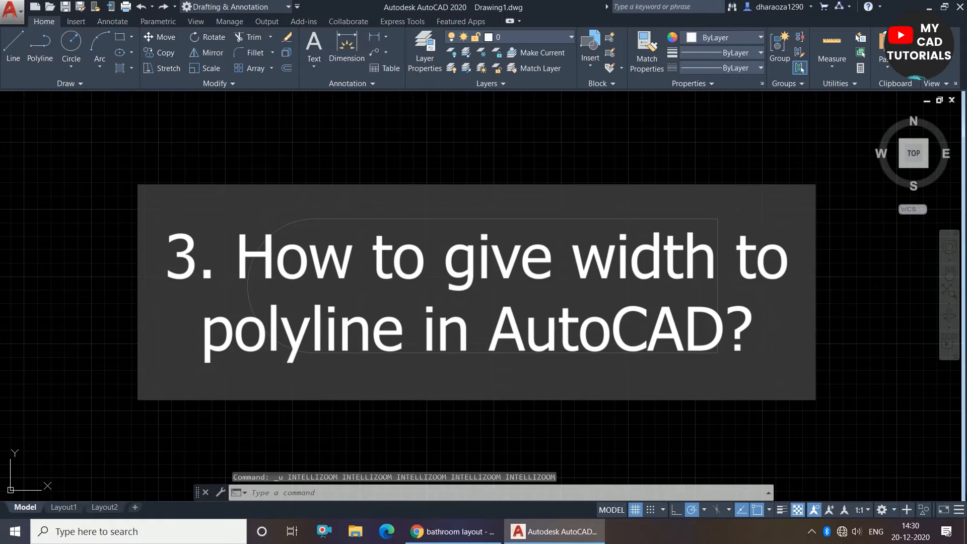
key("ctrl+z")
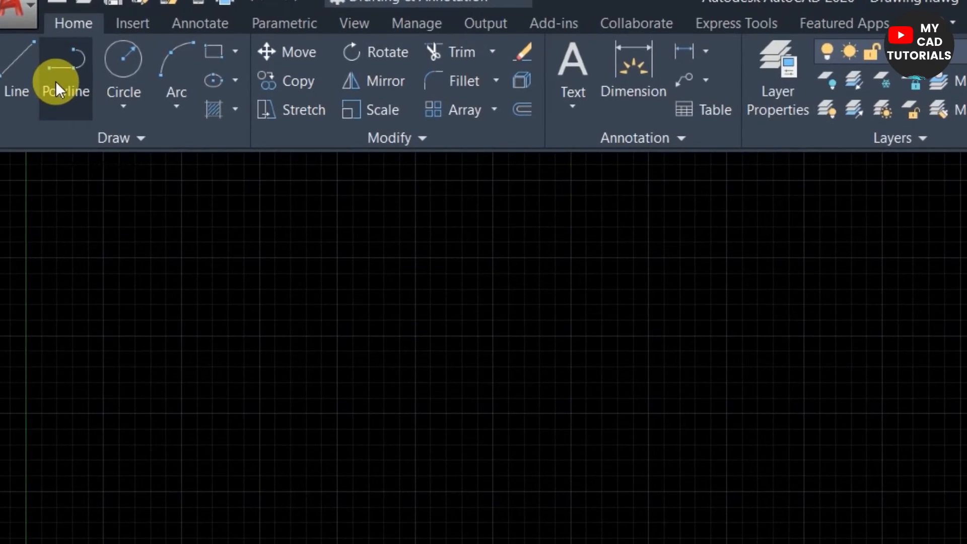
Start a new polyline in the empty drawing area and set its starting width to 1 and ending width to 3.
type("PL")
key("Return")
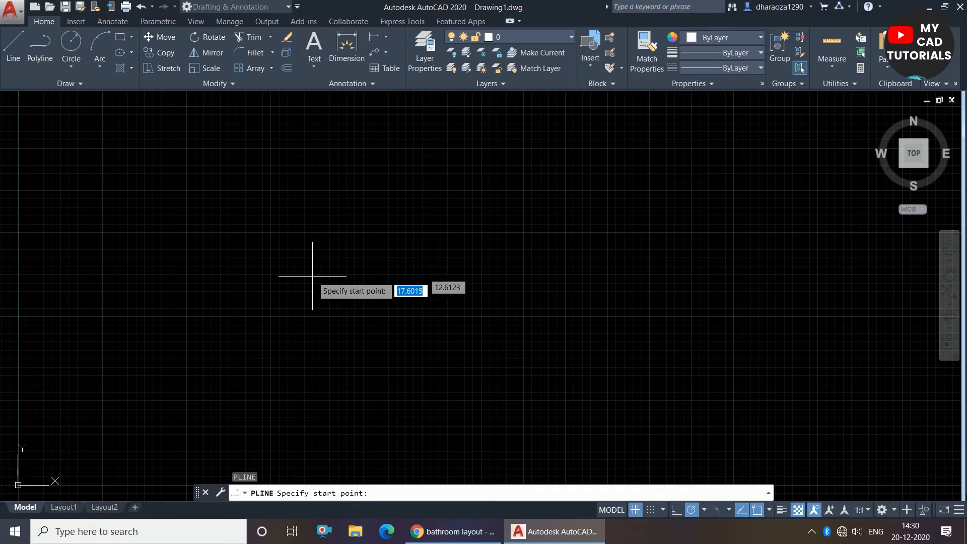
left_click(287, 318)
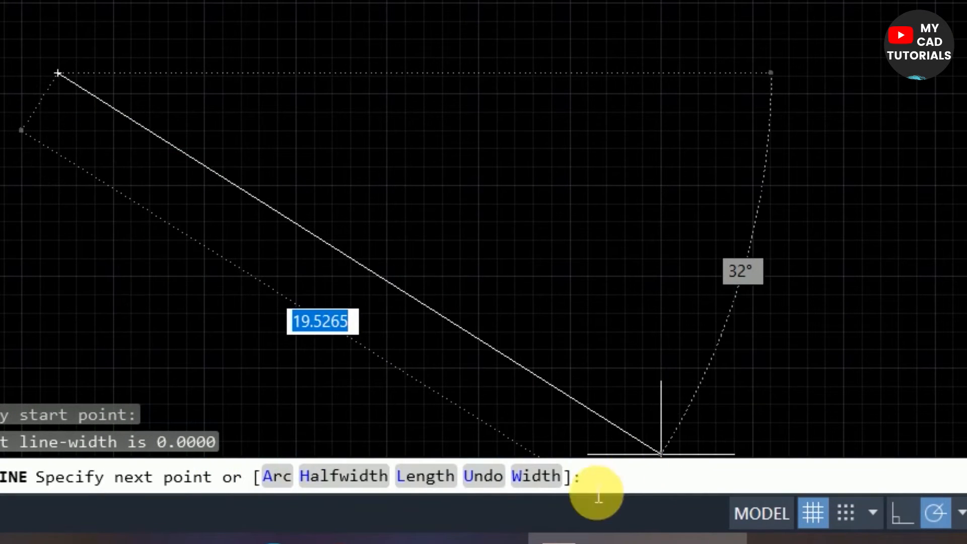
left_click(537, 476)
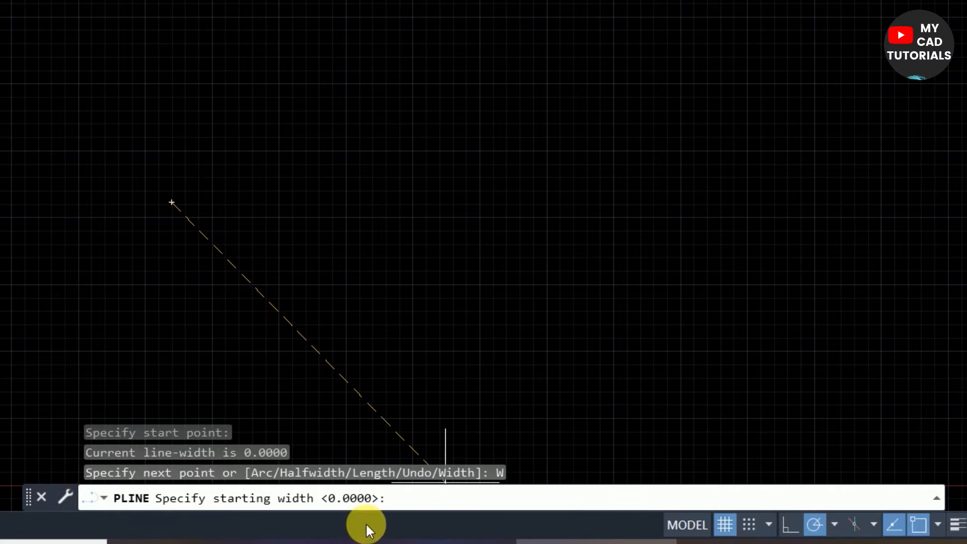
scroll(181, 186, "up", 2)
scroll(198, 229, "up", 2)
scroll(245, 349, "down", 4)
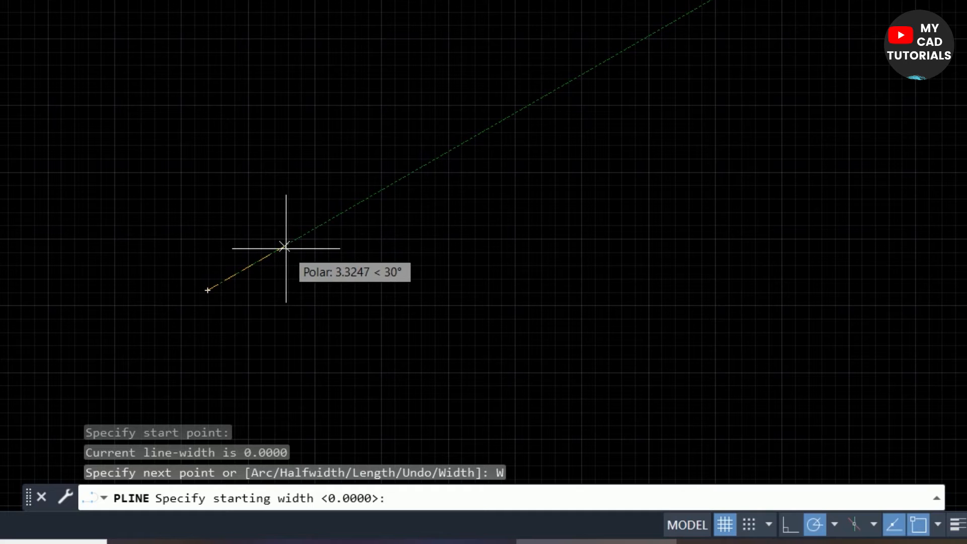
type("1")
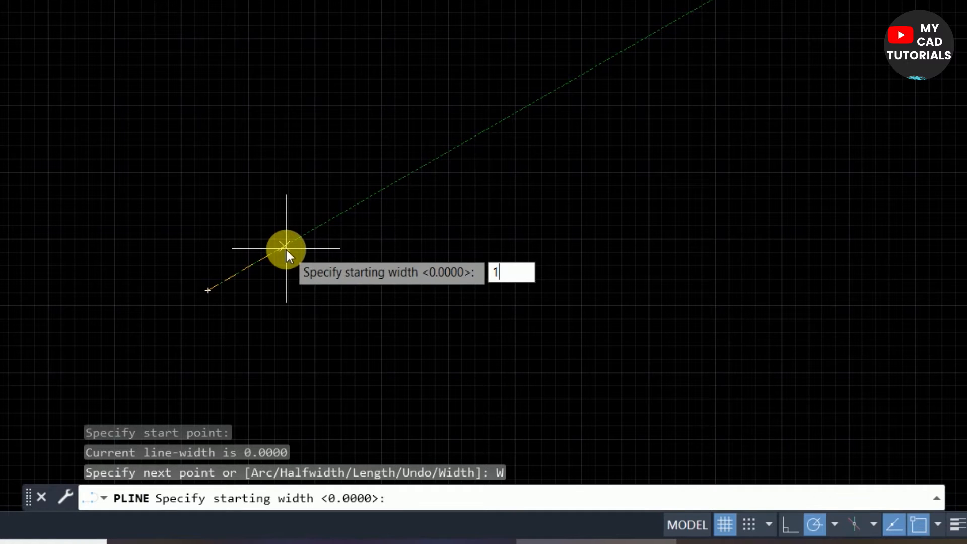
key("Return")
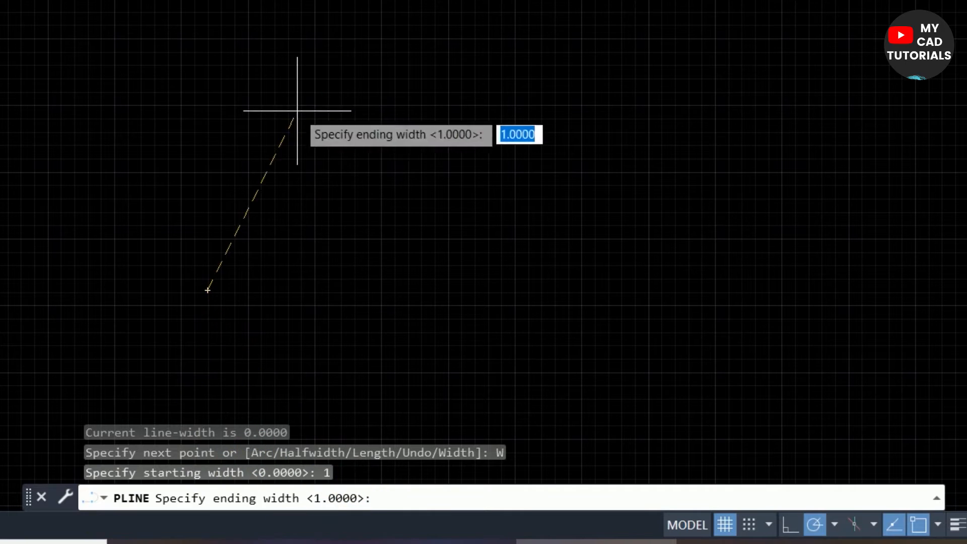
scroll(302, 130, "down", 2)
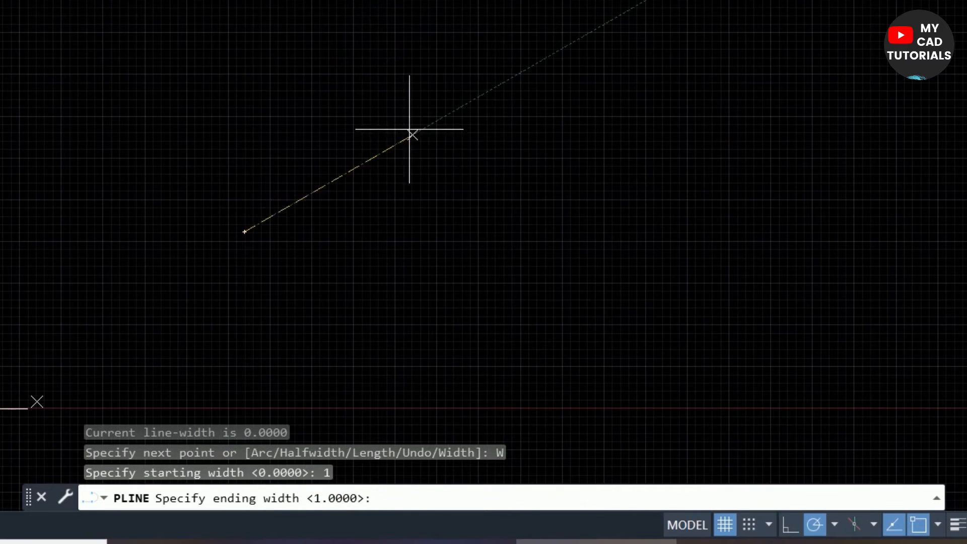
type("3")
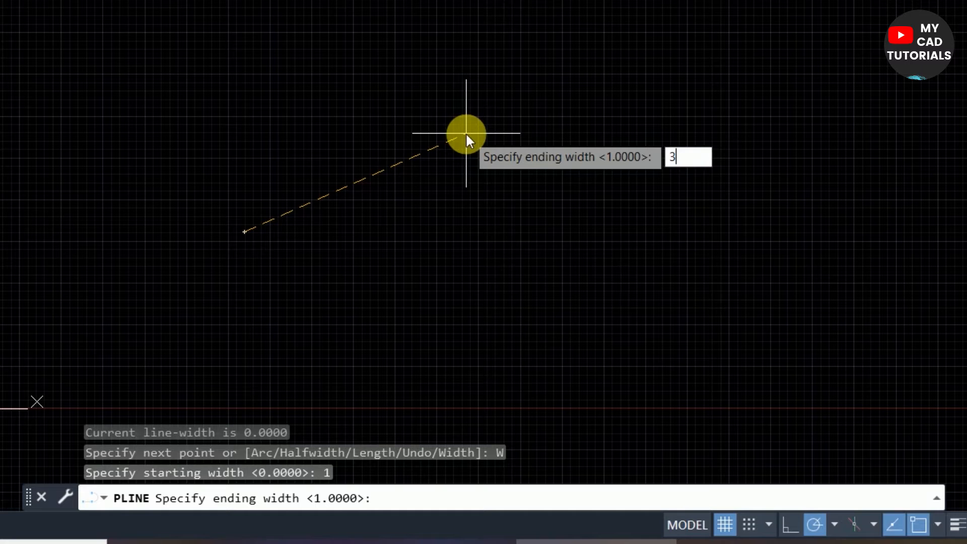
key("Return")
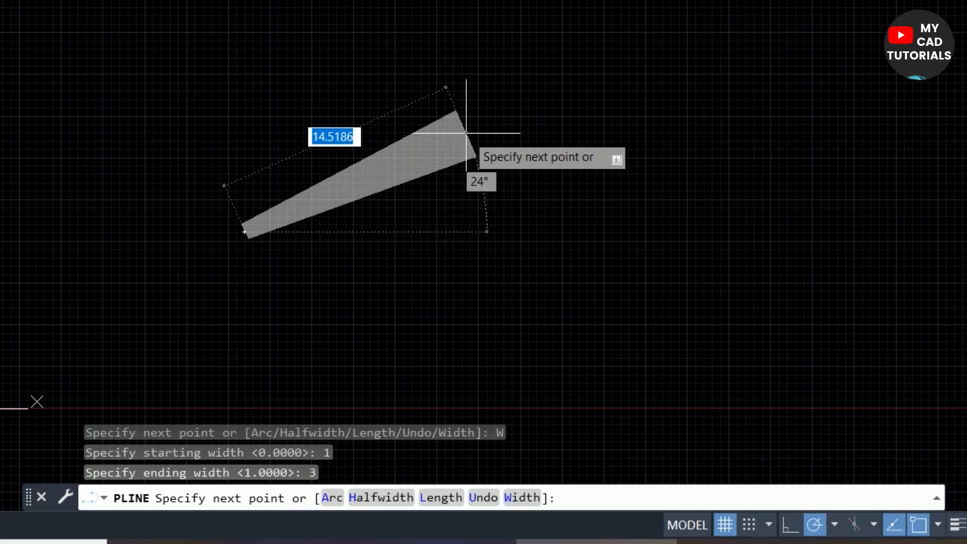
Draw the first tapered polyline segment 40 units long, rising to the right at about 22 degrees.
scroll(336, 275, "down", 2)
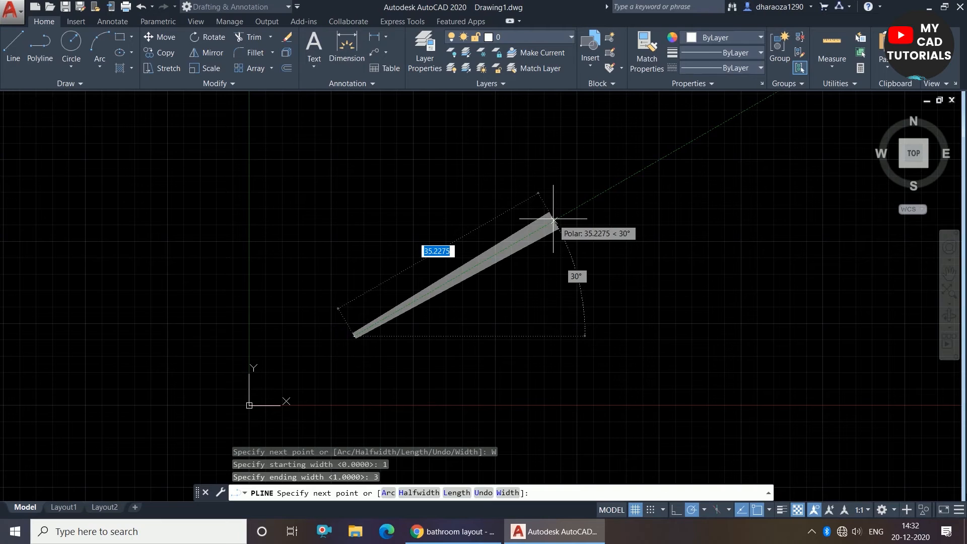
type("40")
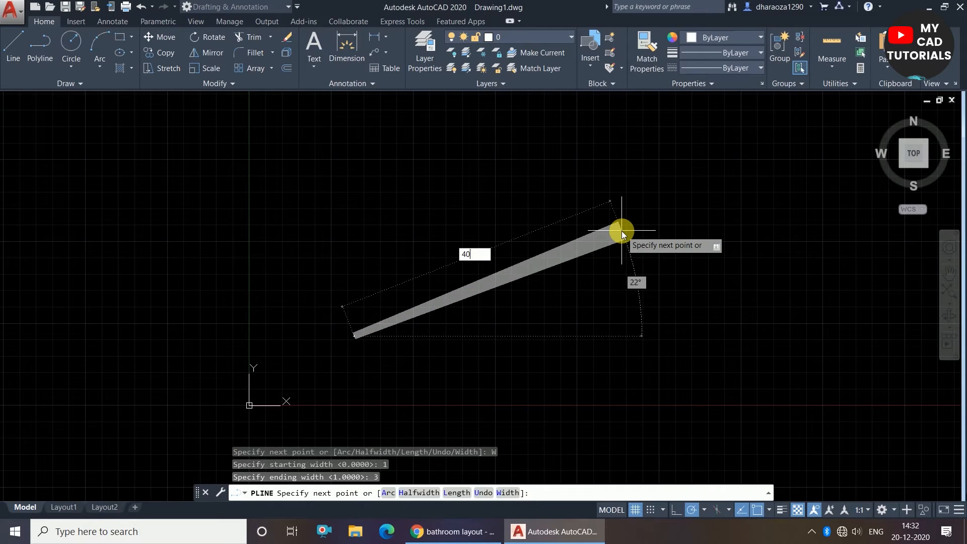
key("Return")
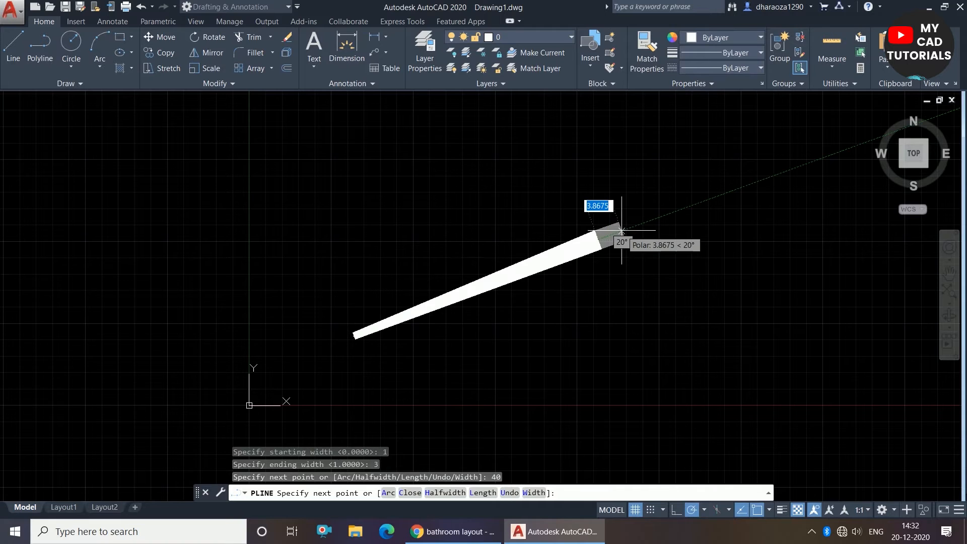
Examine the narrow and wide ends of the tapered segment and preview the next segment's width in different directions.
scroll(579, 279, "down", 2)
scroll(546, 346, "up", 2)
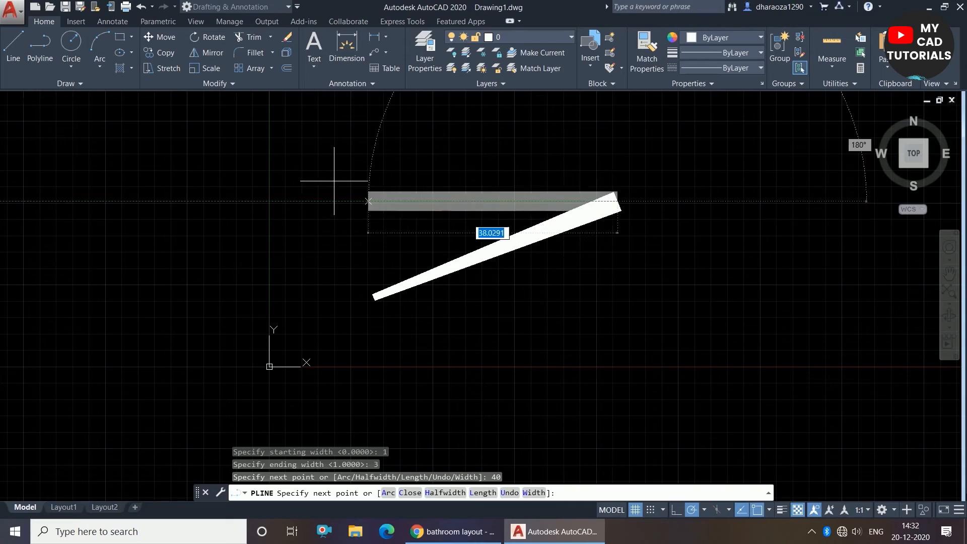
scroll(404, 283, "up", 4)
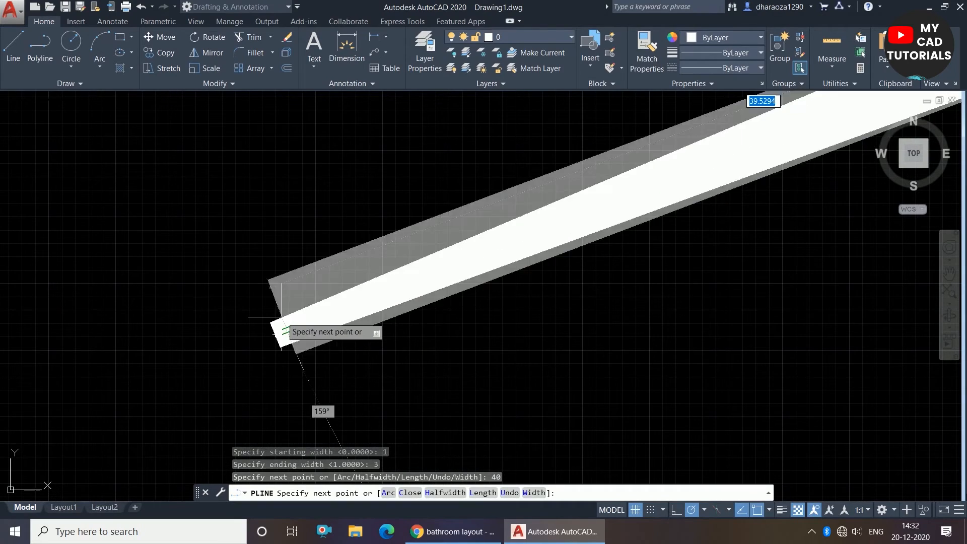
scroll(375, 363, "down", 4)
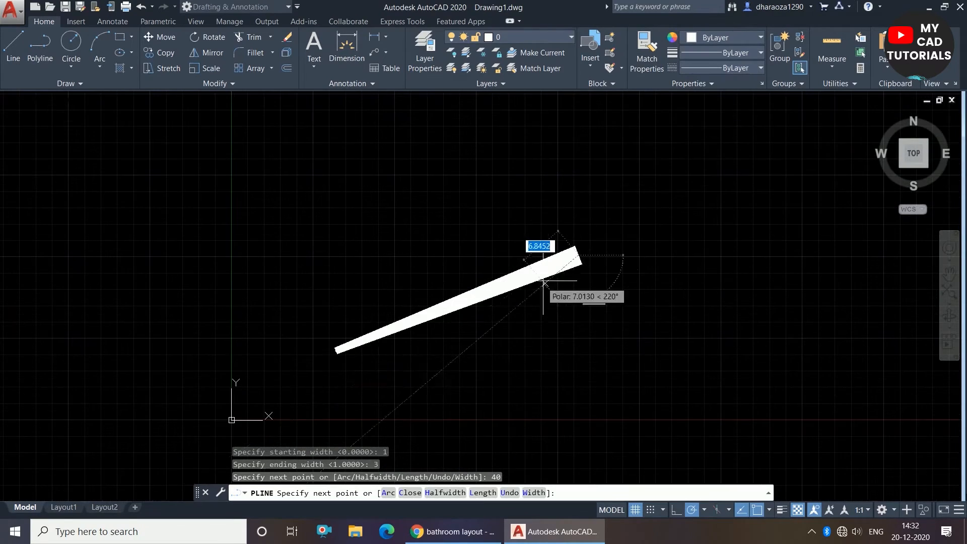
scroll(554, 279, "up", 4)
scroll(590, 259, "up", 2)
scroll(618, 216, "down", 6)
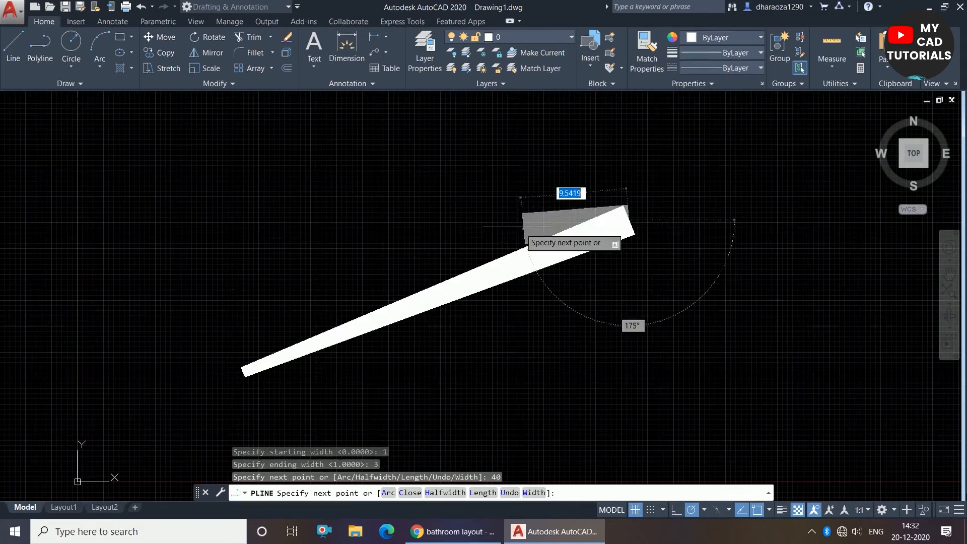
scroll(518, 286, "up", 2)
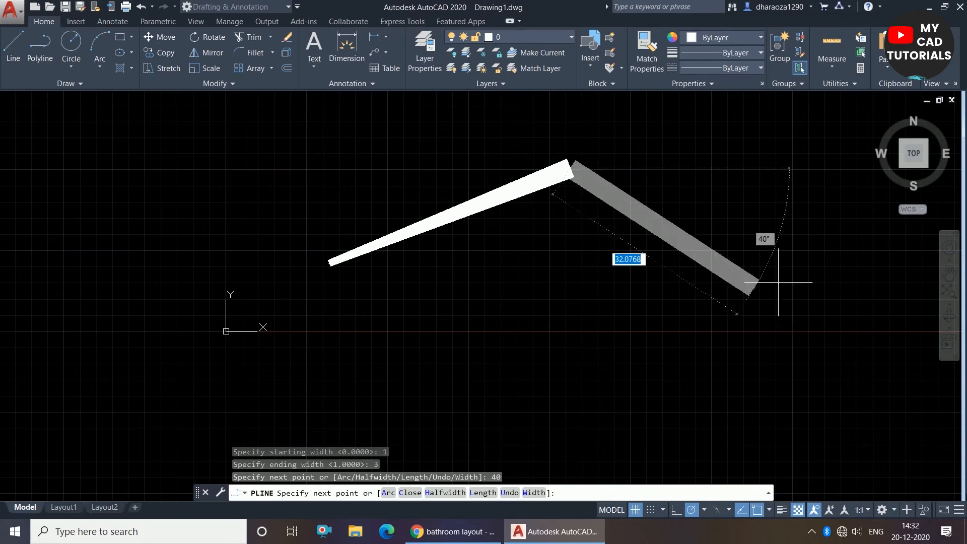
scroll(498, 446, "down", 1)
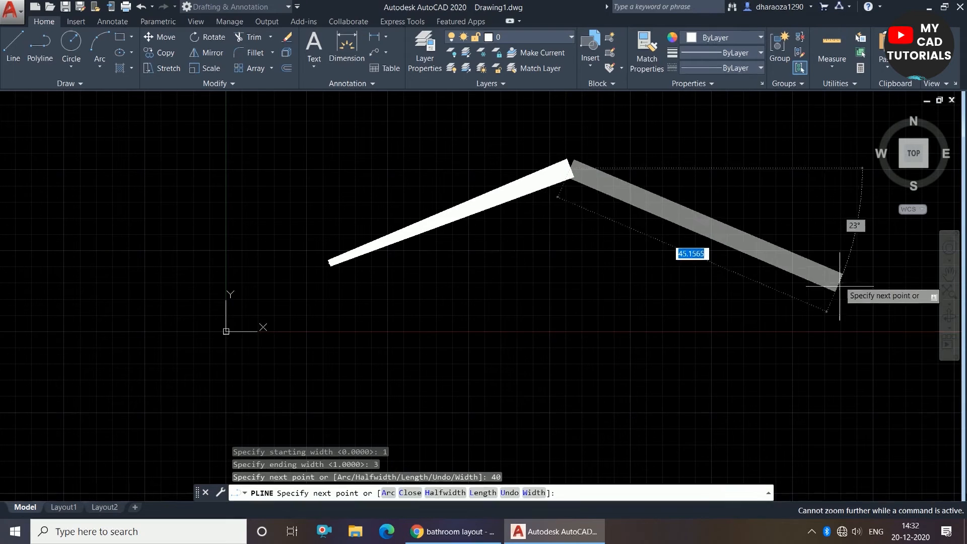
scroll(384, 353, "down", 2)
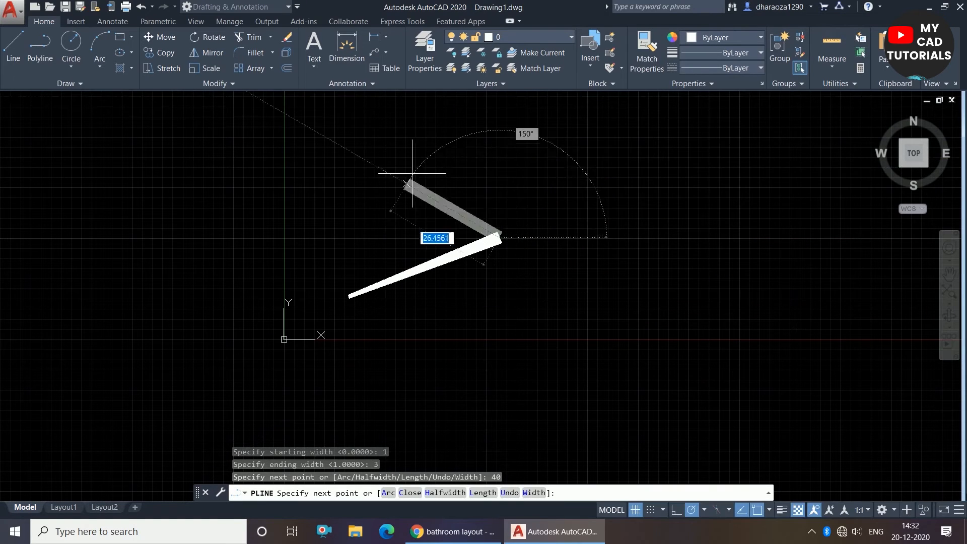
scroll(456, 349, "up", 3)
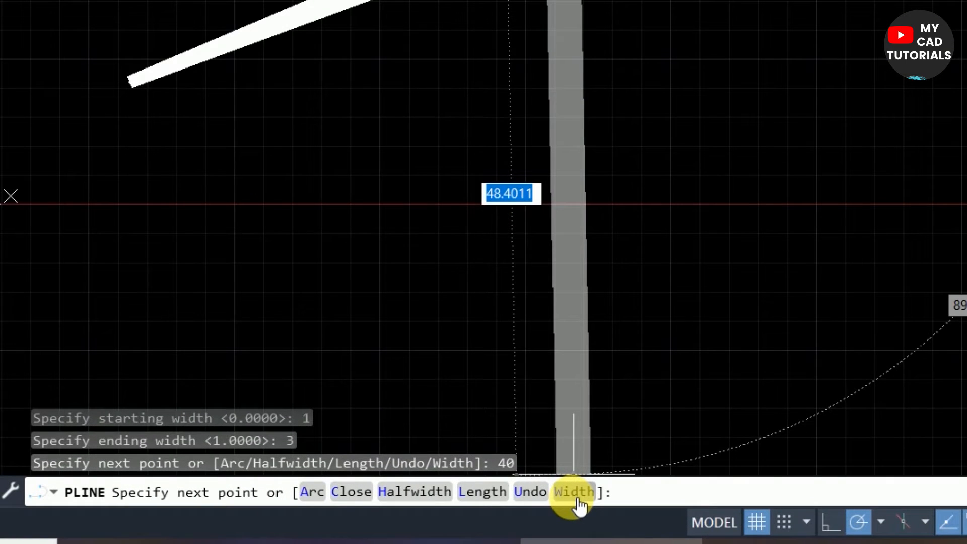
Add a downward segment about 38 units long at 260 degrees, tapering from width 3 to width 1, and end the polyline.
left_click(575, 492)
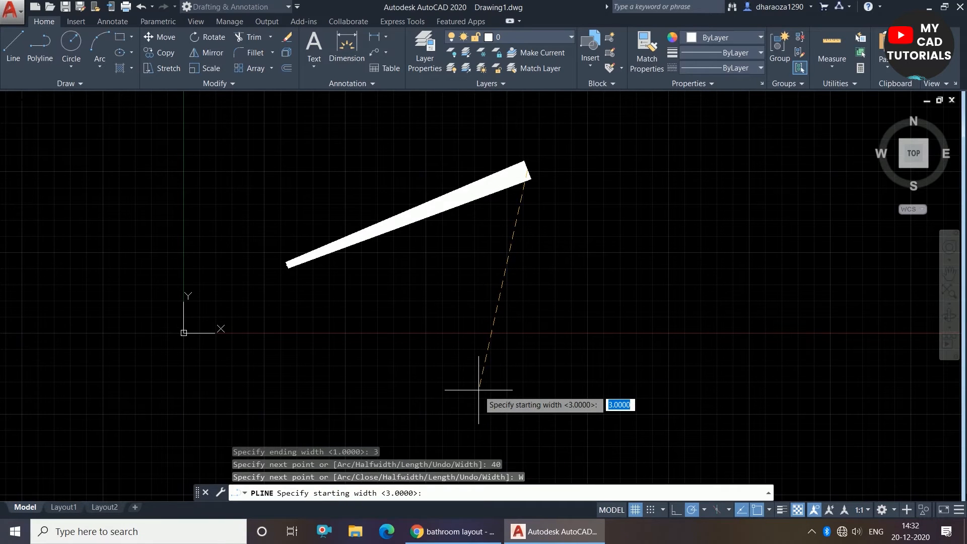
type("3")
key("Return")
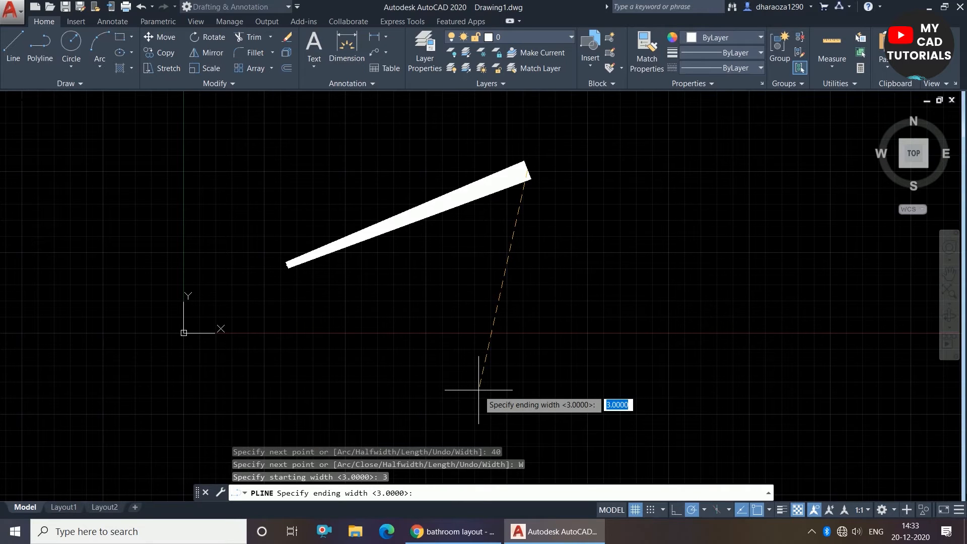
type("1")
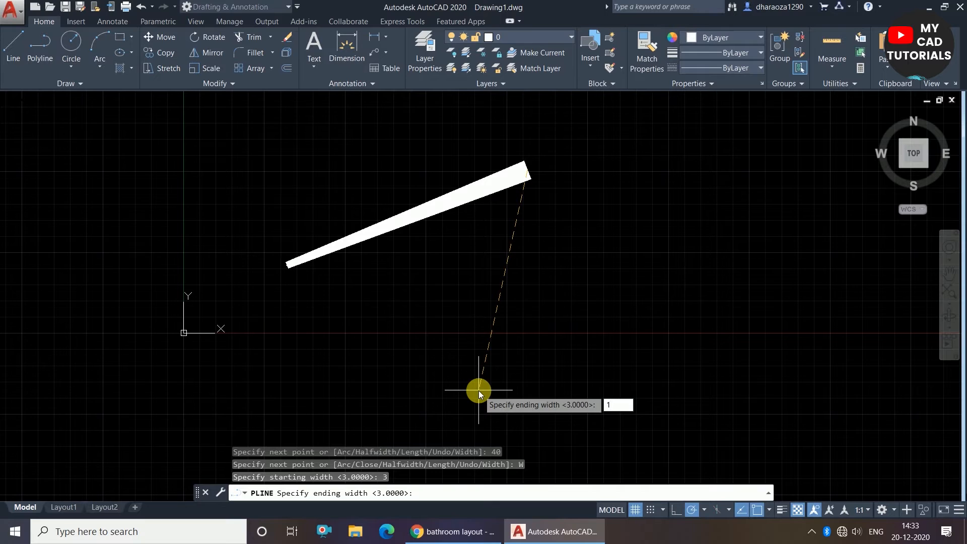
key("Return")
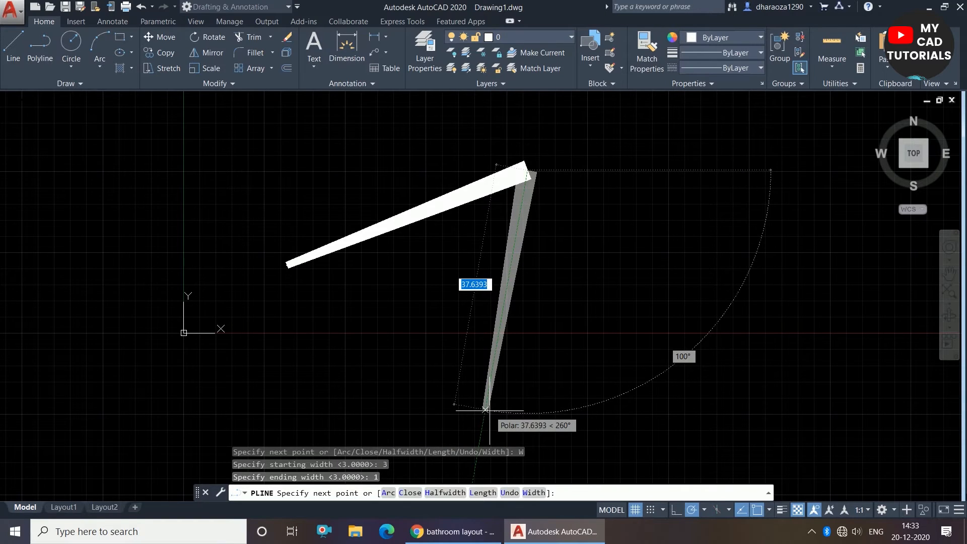
left_click(485, 408)
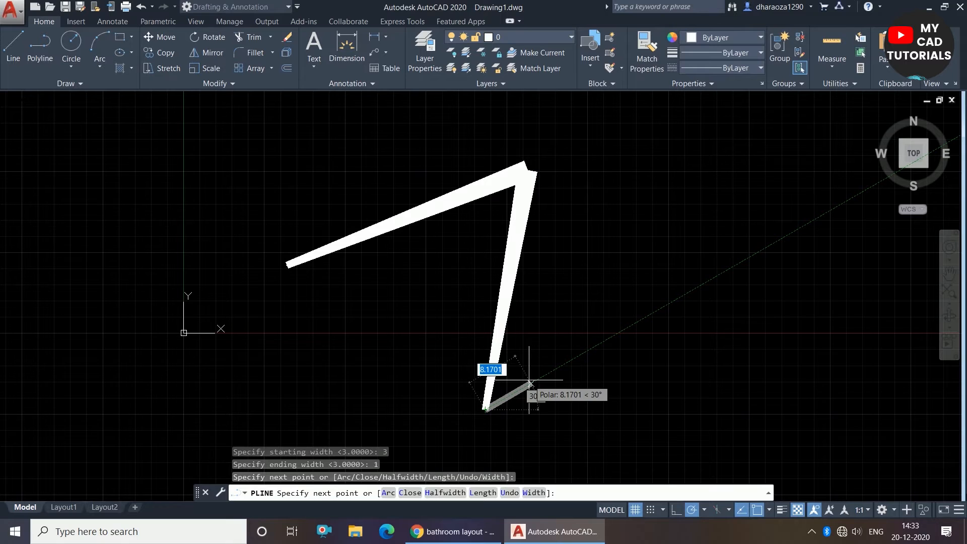
key("Escape")
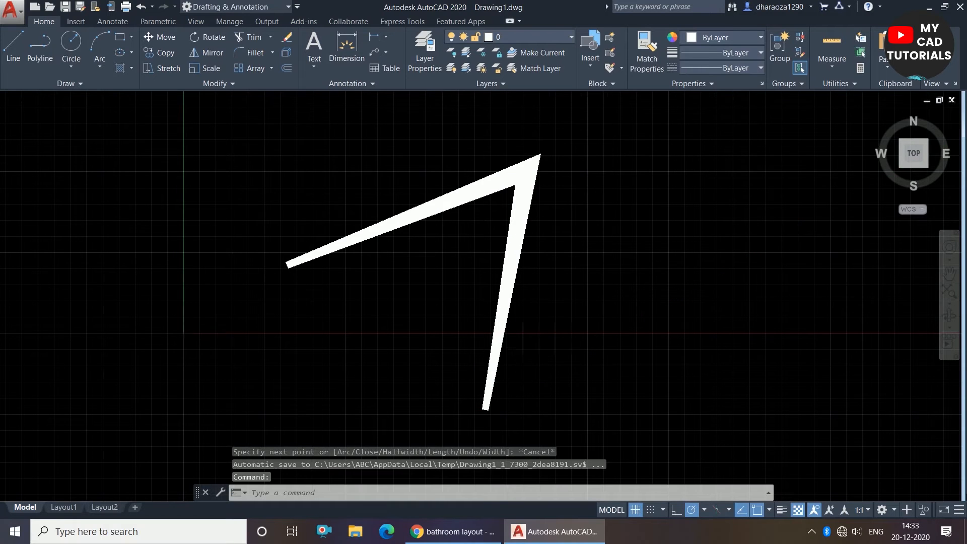
Examine the finished tapered polyline, including its narrow end and the mitred corner between its segments.
scroll(531, 347, "down", 4)
scroll(447, 255, "up", 4)
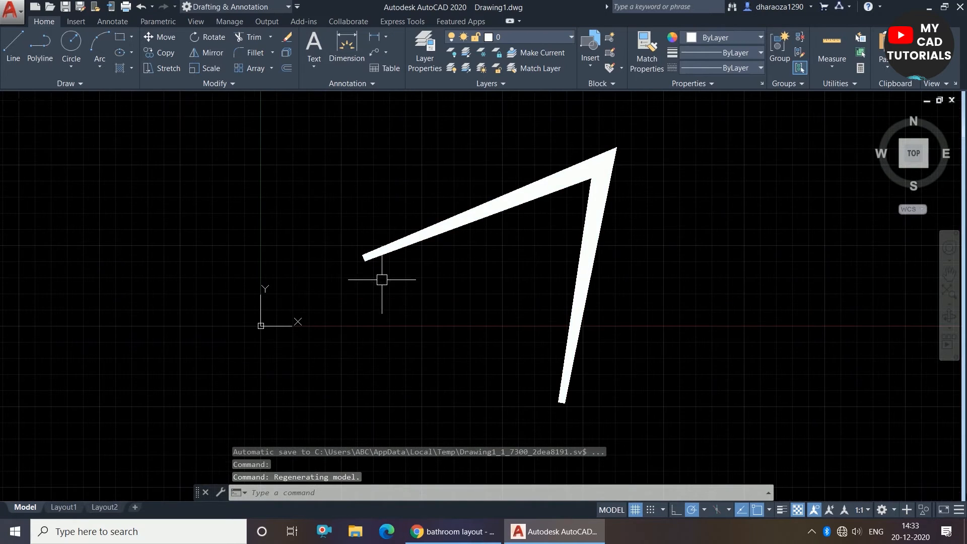
scroll(355, 290, "up", 10)
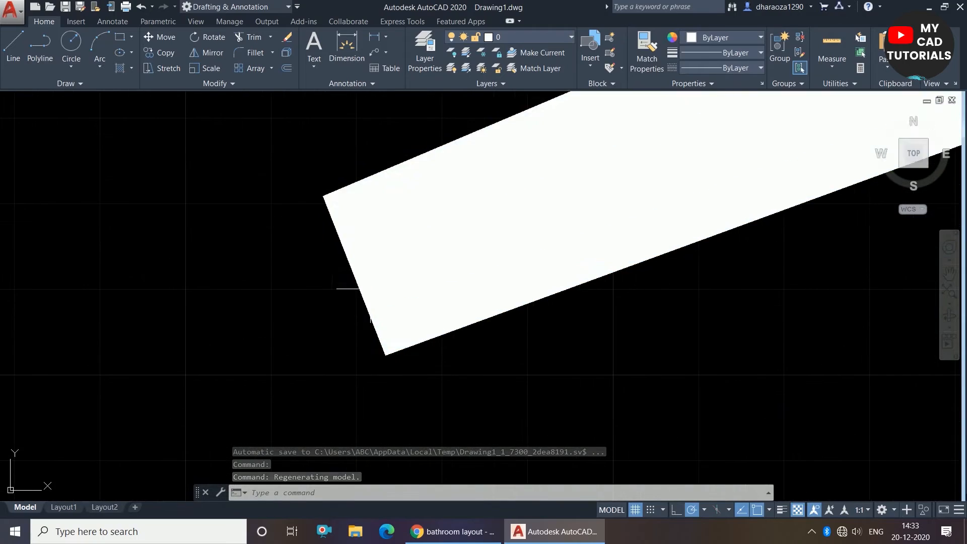
scroll(352, 294, "down", 6)
scroll(427, 259, "up", 6)
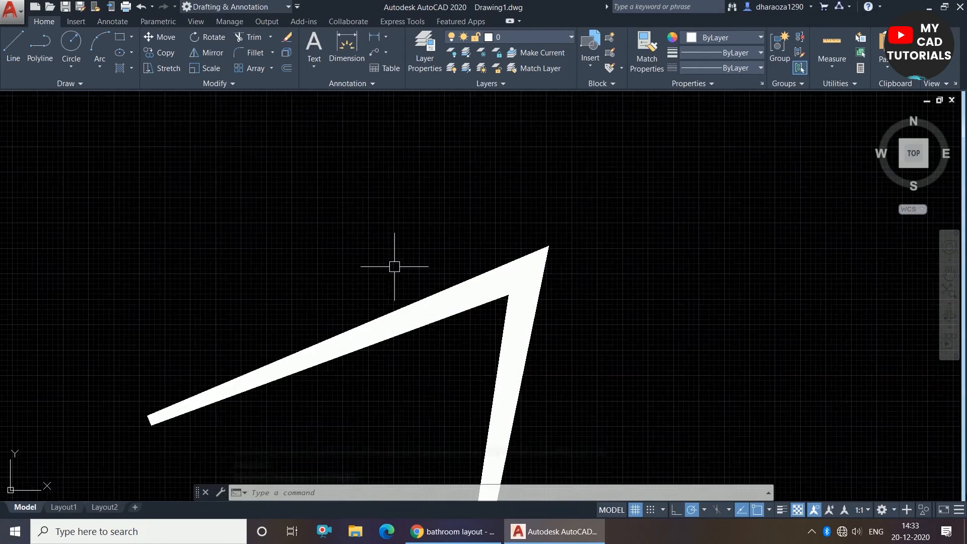
scroll(572, 215, "down", 6)
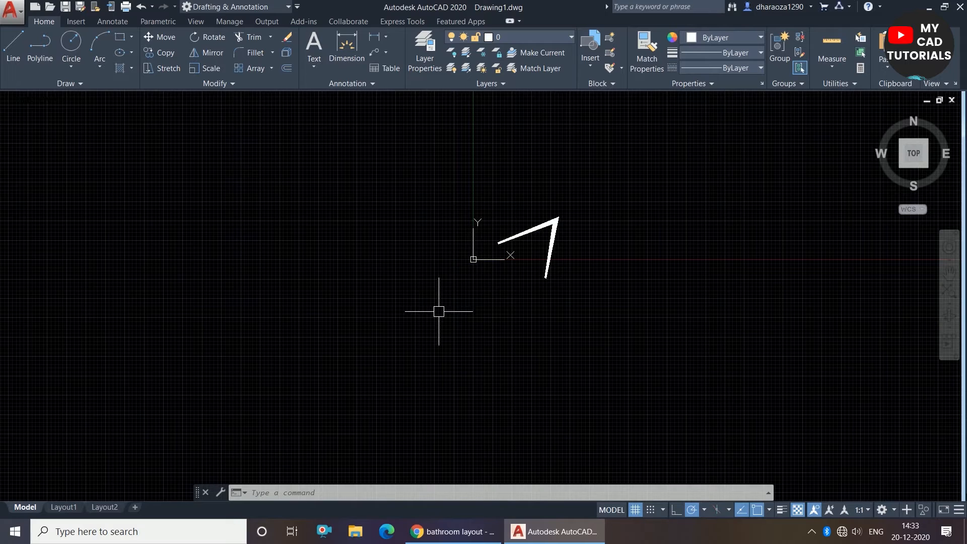
scroll(477, 276, "up", 2)
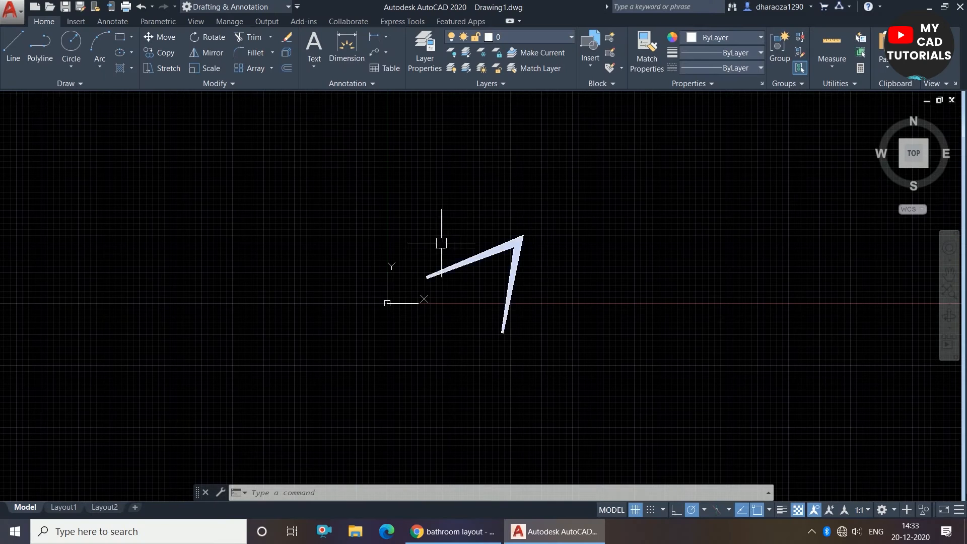
scroll(534, 269, "up", 2)
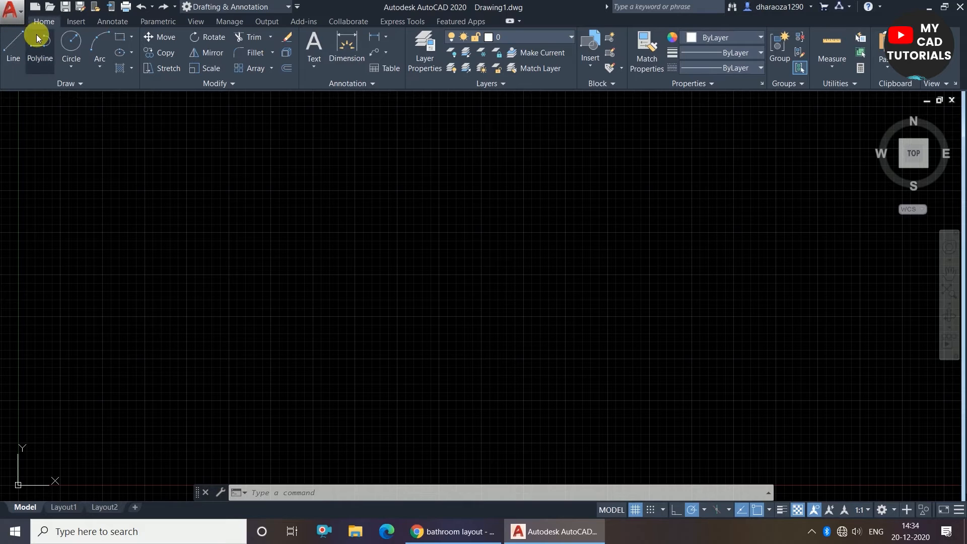
Draw an open stepped outline of five connected horizontal and vertical segments with the Line command, making the middle horizontal segment about 6.4 units long.
left_click(13, 47)
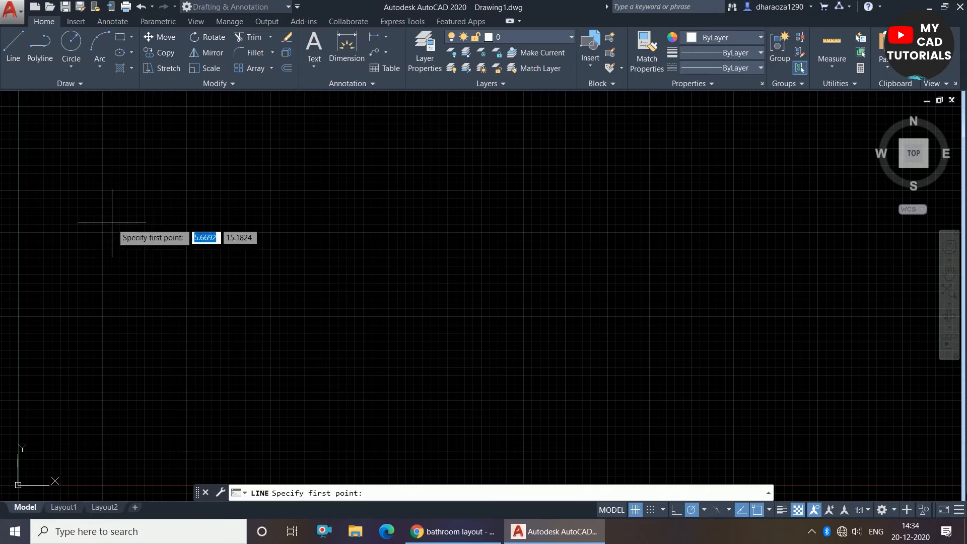
left_click(109, 165)
left_click(310, 164)
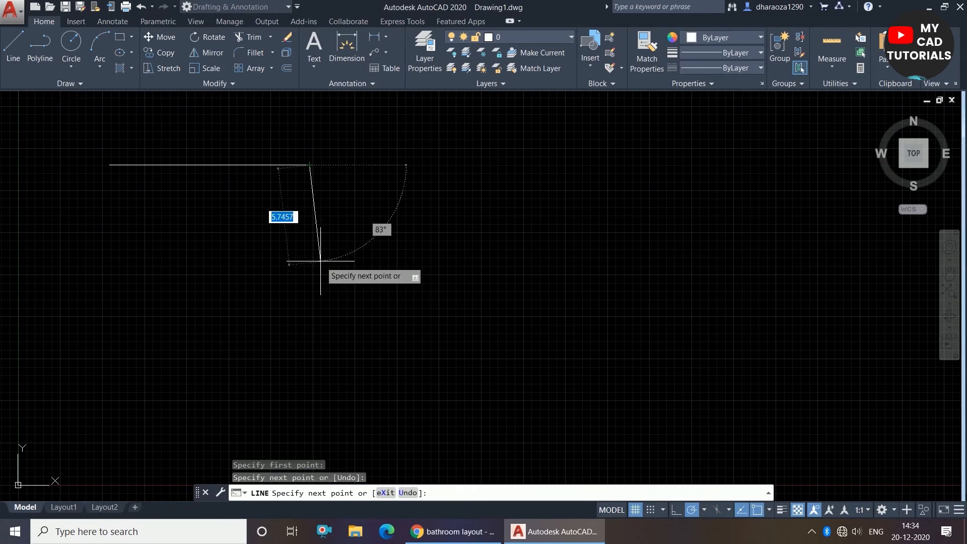
left_click(310, 258)
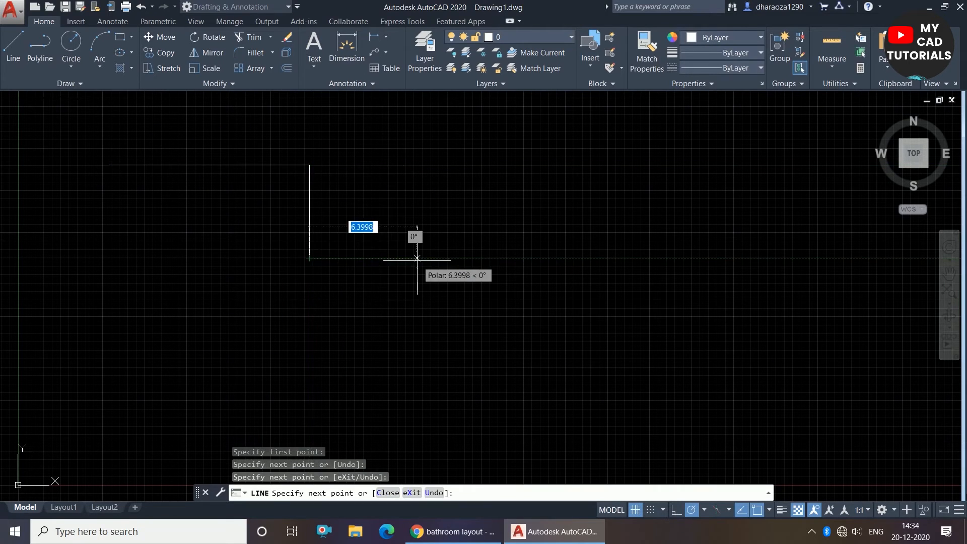
left_click(416, 259)
left_click(417, 360)
left_click(120, 360)
key("Escape")
scroll(87, 383, "down", 2)
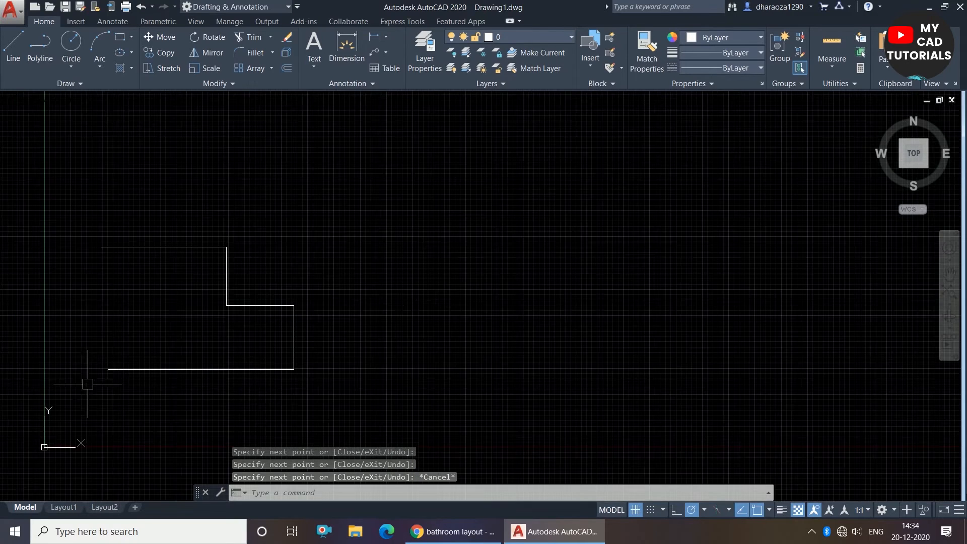
scroll(242, 388, "up", 2)
scroll(264, 285, "down", 2)
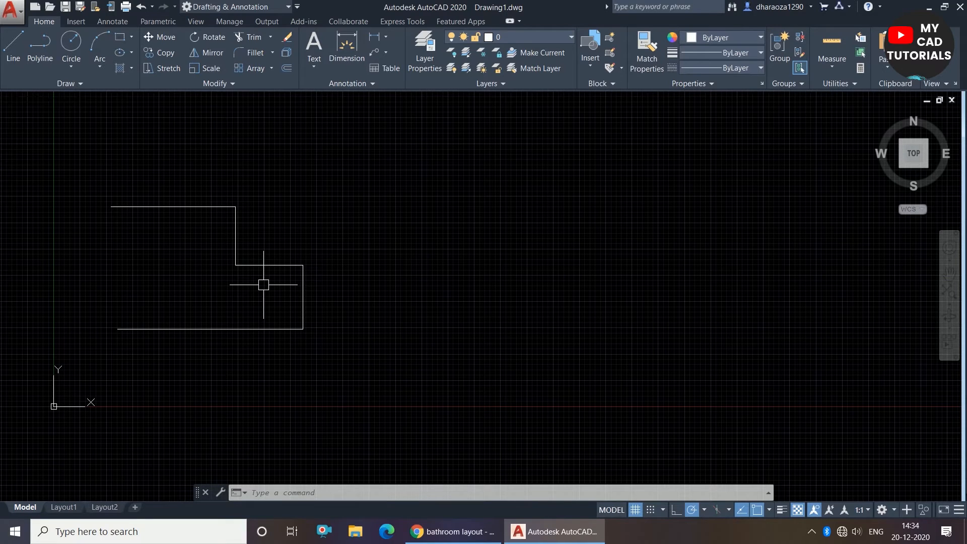
Draw a similar open five-segment stepped outline beside the lines with the Polyline command, making its first vertical drop about 5.7 units.
left_click(40, 52)
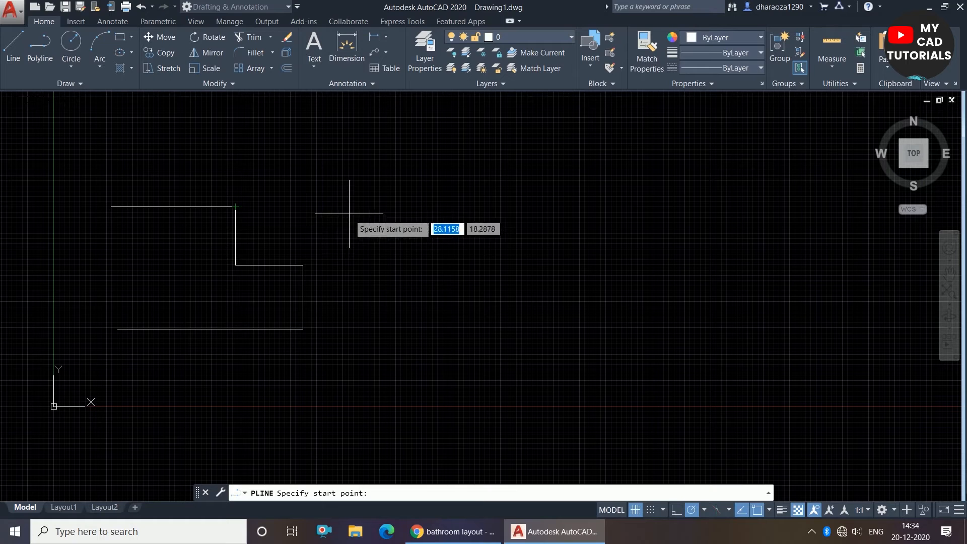
left_click(393, 206)
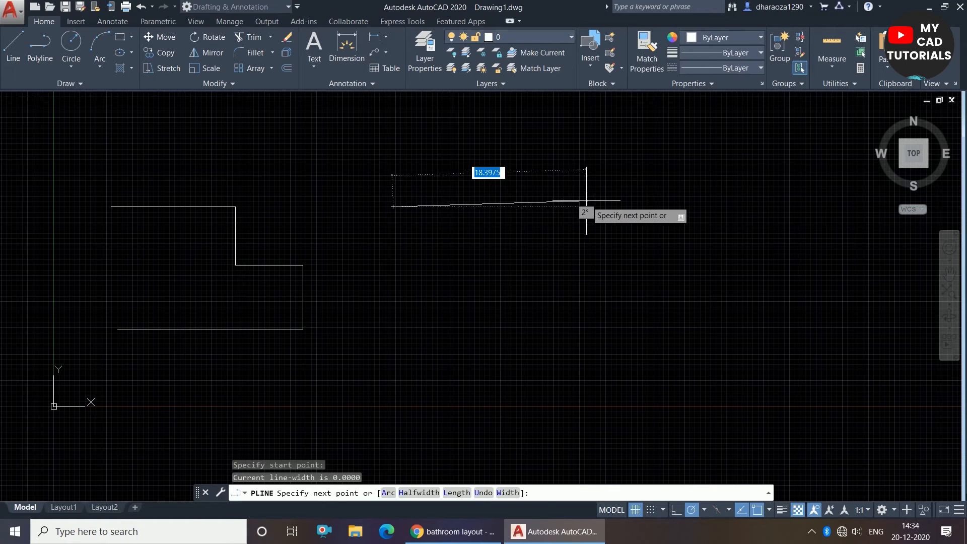
left_click(552, 207)
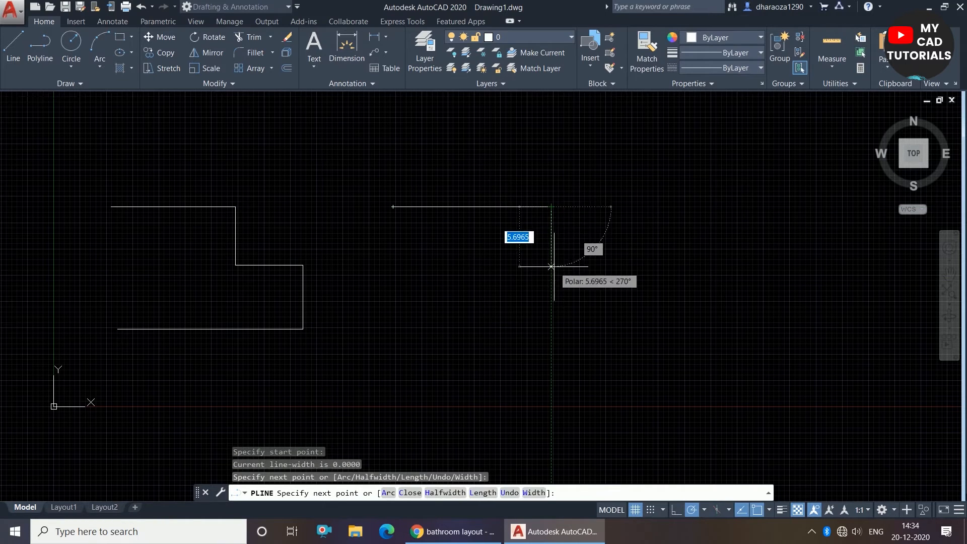
left_click(551, 267)
left_click(663, 266)
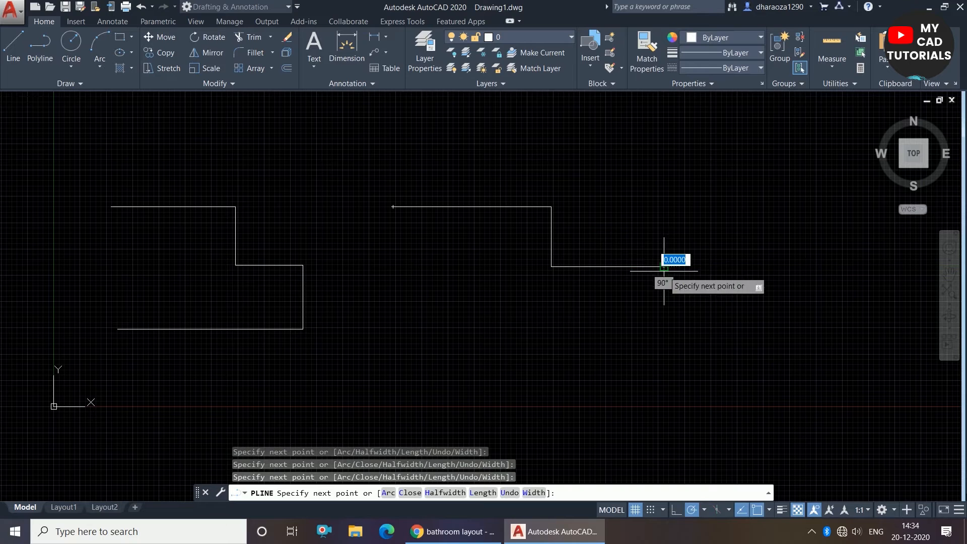
left_click(664, 341)
left_click(398, 341)
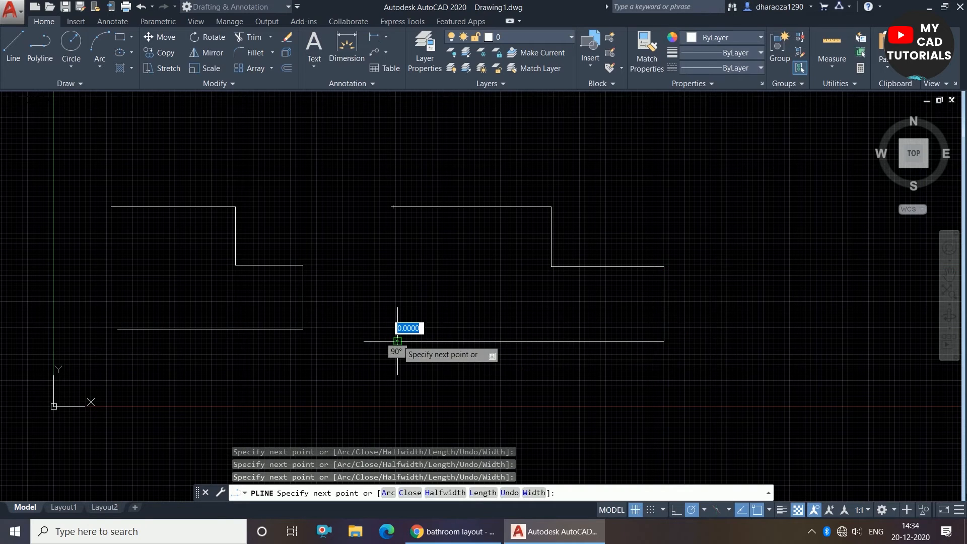
key("Escape")
scroll(538, 264, "down", 2)
scroll(378, 286, "up", 2)
scroll(217, 305, "down", 2)
scroll(259, 299, "up", 2)
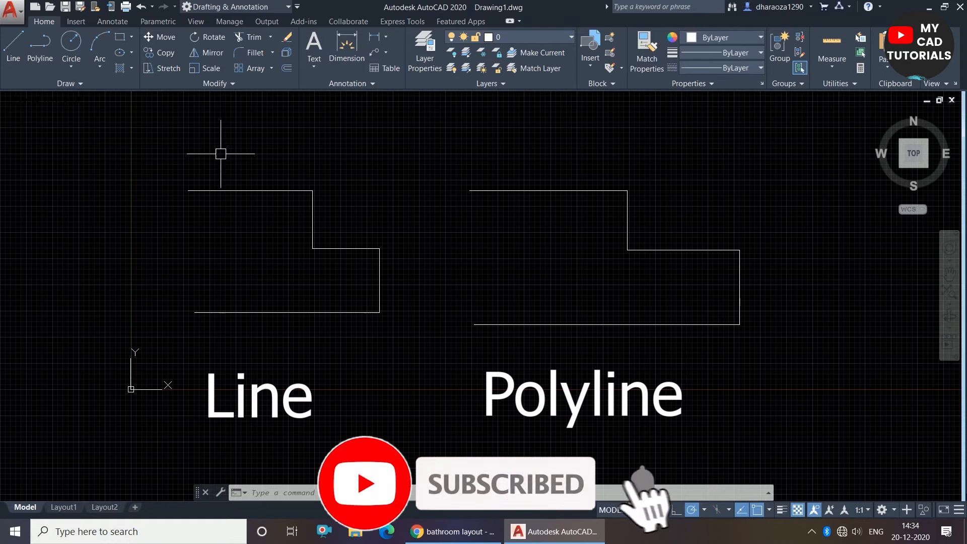
Select the upper segment of the line outline and the polyline to compare their selection extents, and clear the selection.
mouse_move(225, 188)
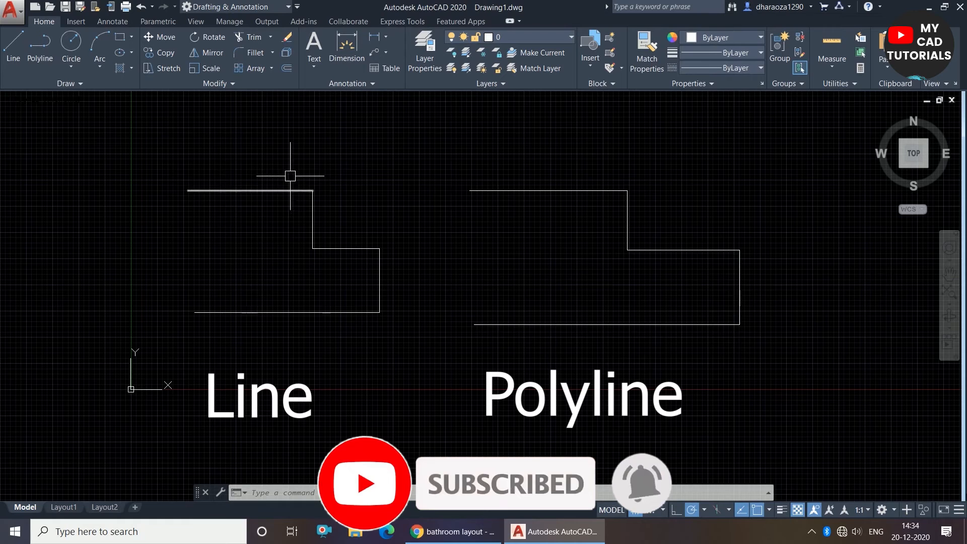
left_click(250, 189)
left_click(492, 191)
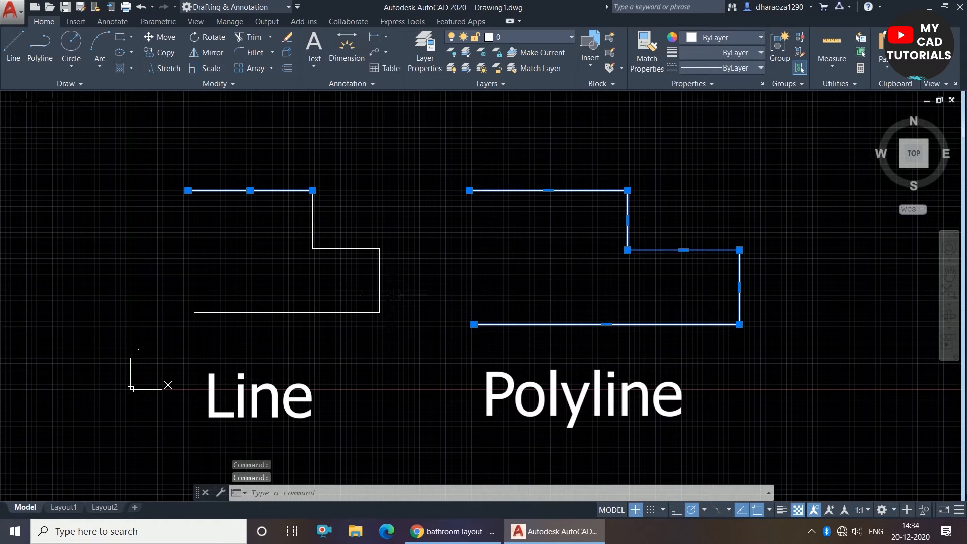
scroll(401, 338, "down", 2)
scroll(387, 328, "up", 2)
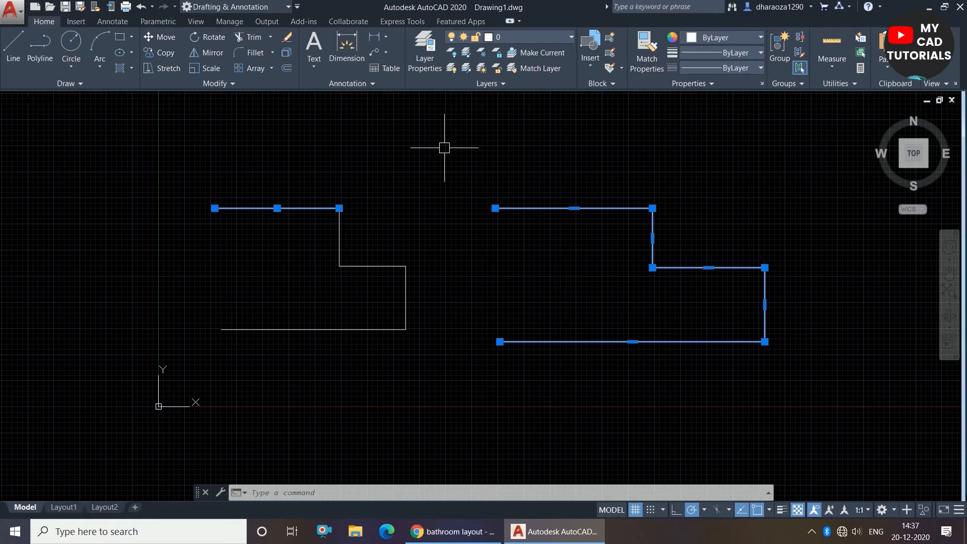
key("Escape")
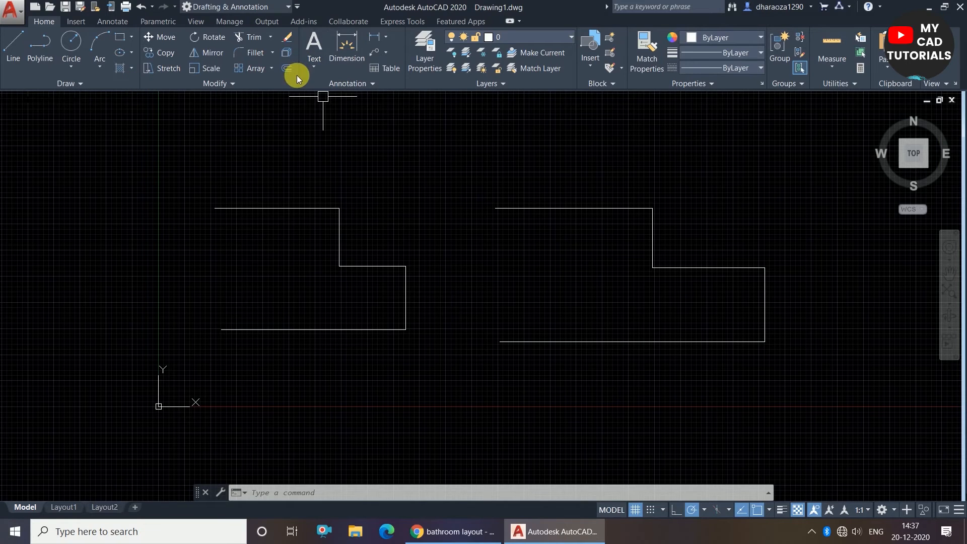
Offset the uppermost horizontal segment of the line outline upward by 1 unit.
left_click(285, 69)
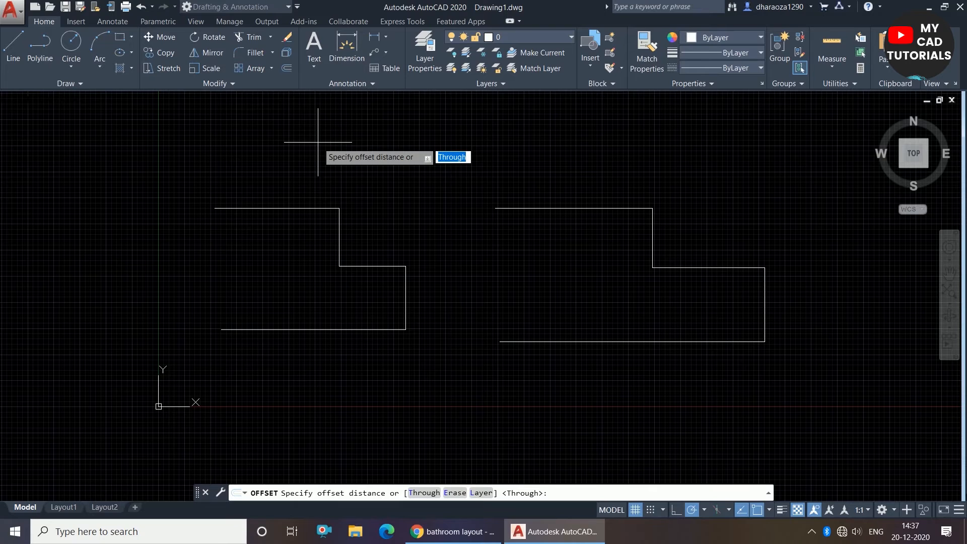
type("1")
key("Return")
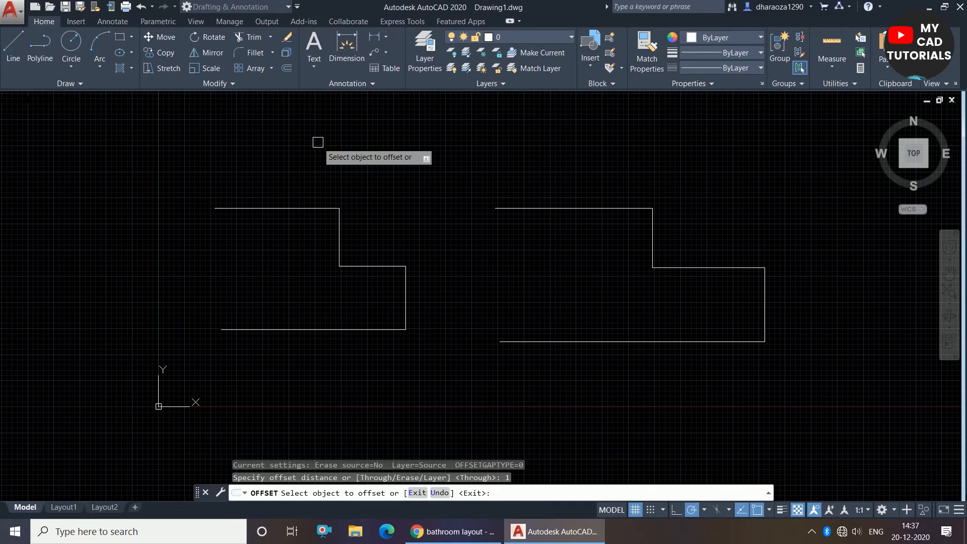
left_click(300, 208)
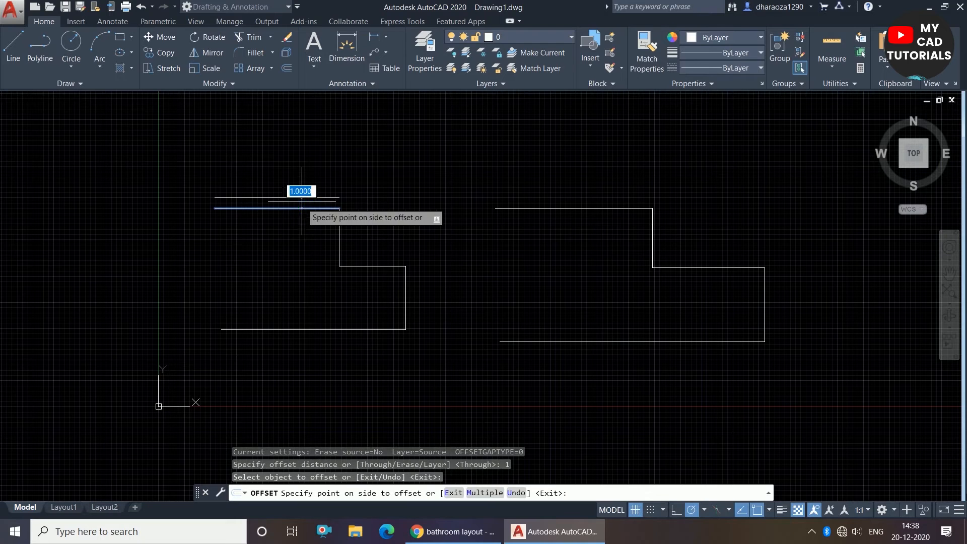
left_click(302, 156)
key("Escape")
scroll(310, 206, "up", 5)
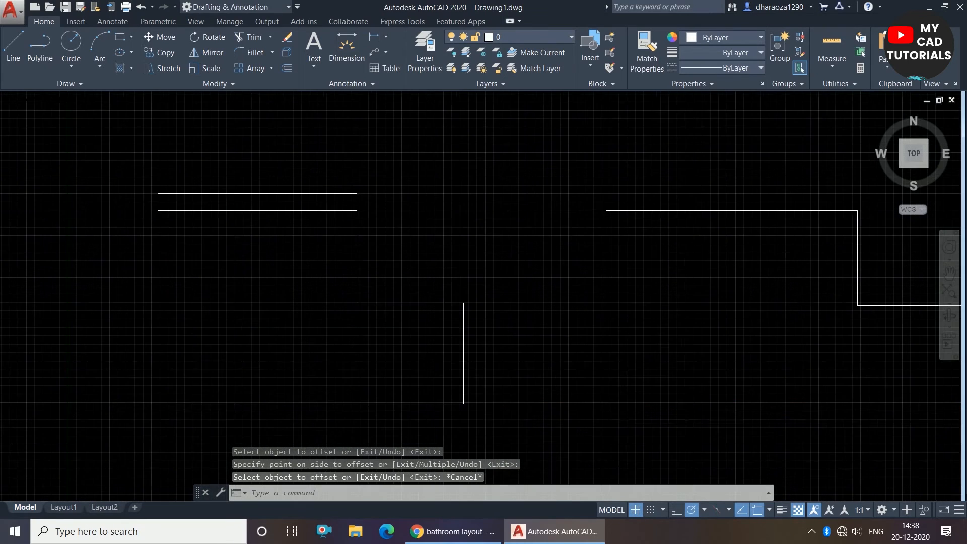
scroll(313, 208, "down", 5)
left_click(597, 212)
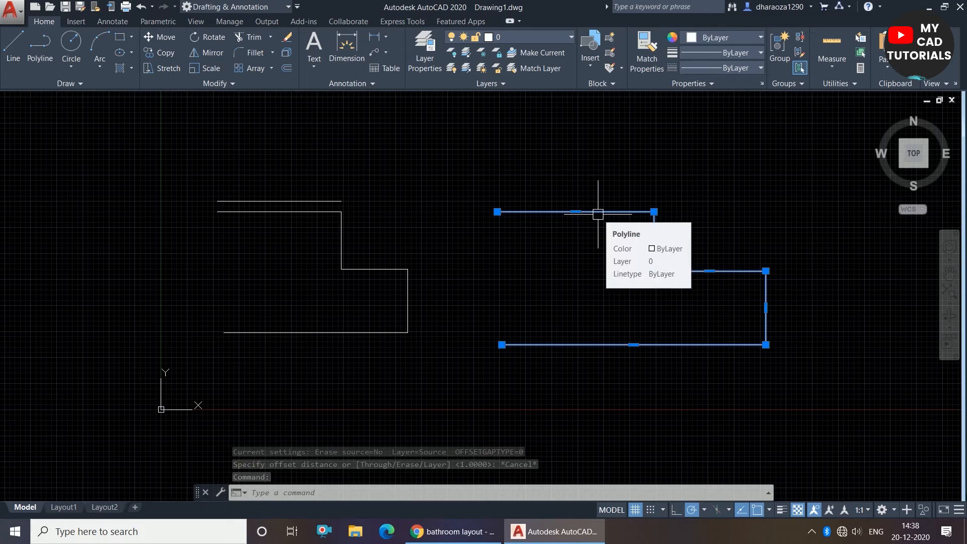
key("Escape")
key("Escape")
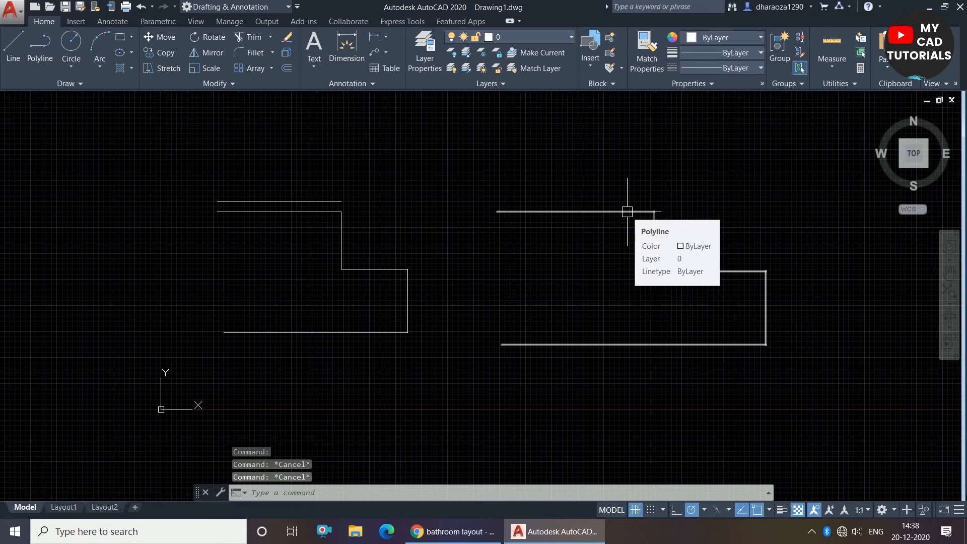
scroll(478, 250, "down", 2)
scroll(526, 241, "up", 2)
key("Escape")
scroll(515, 225, "up", 2)
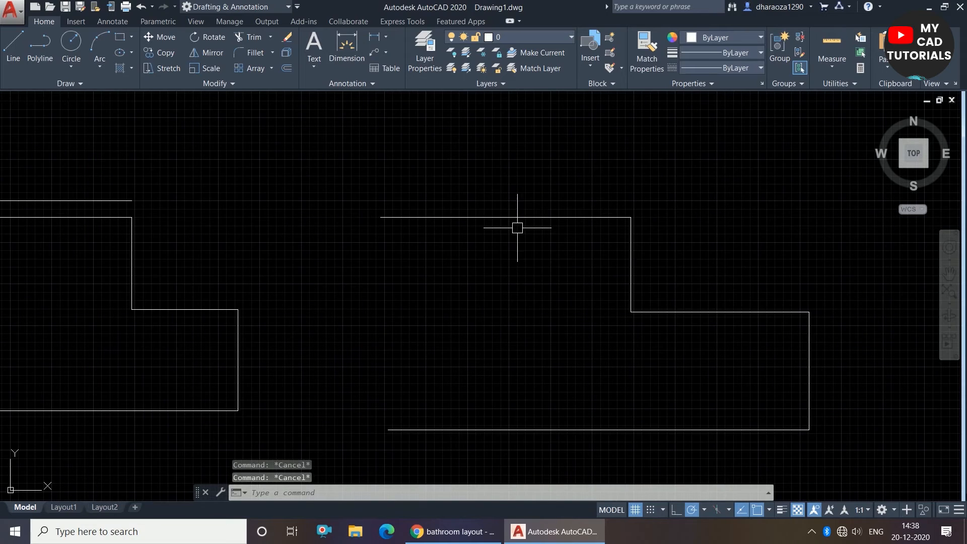
key("Escape")
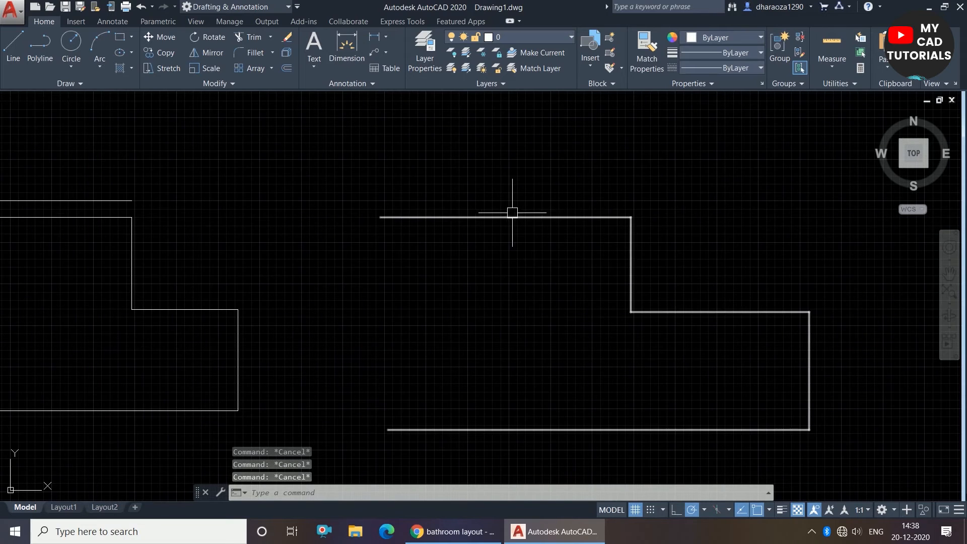
Offset the stepped polyline outward by 1 unit.
left_click(286, 67)
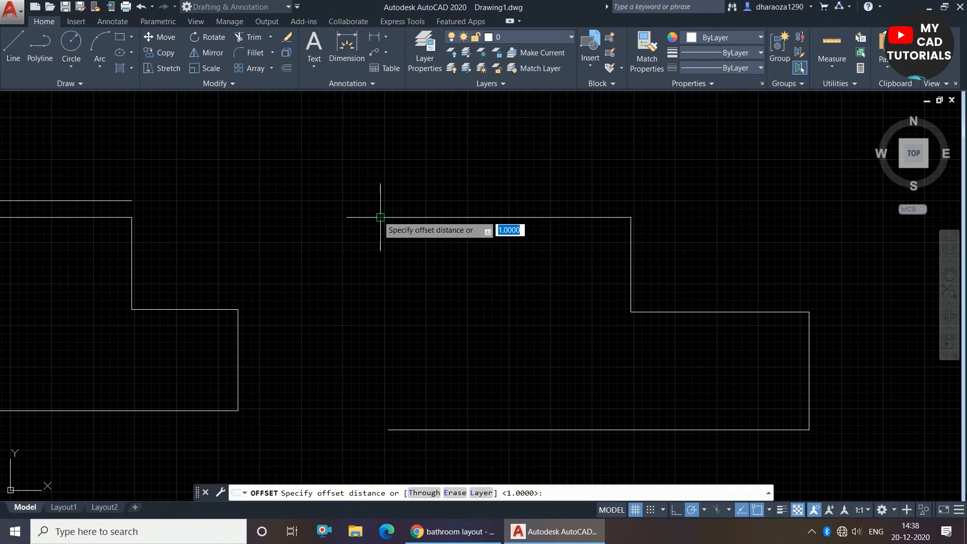
type("1")
key("Return")
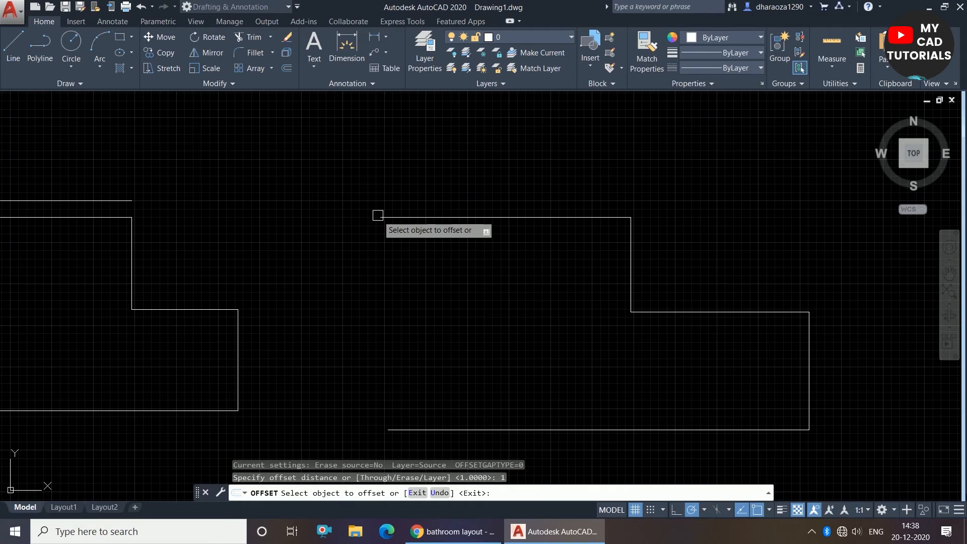
left_click(408, 217)
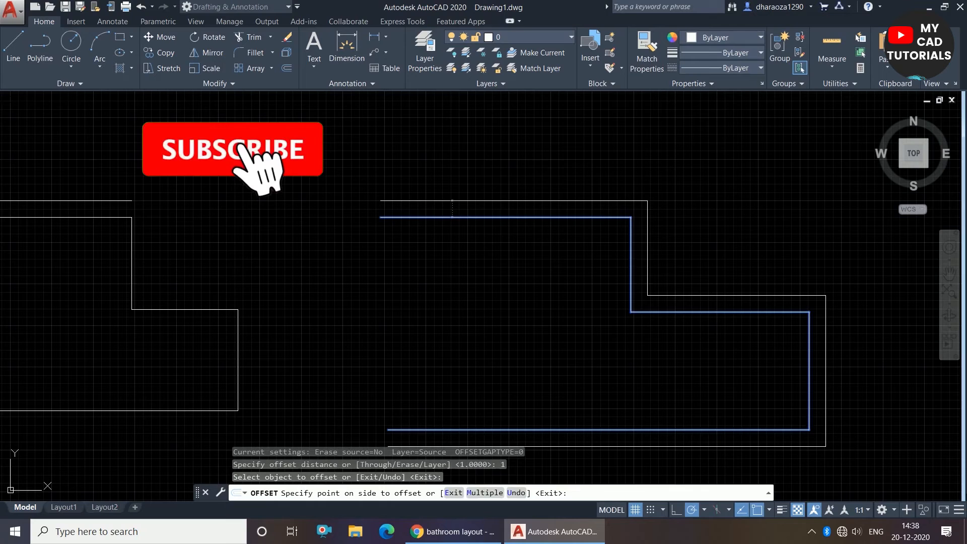
left_click(453, 158)
key("Escape")
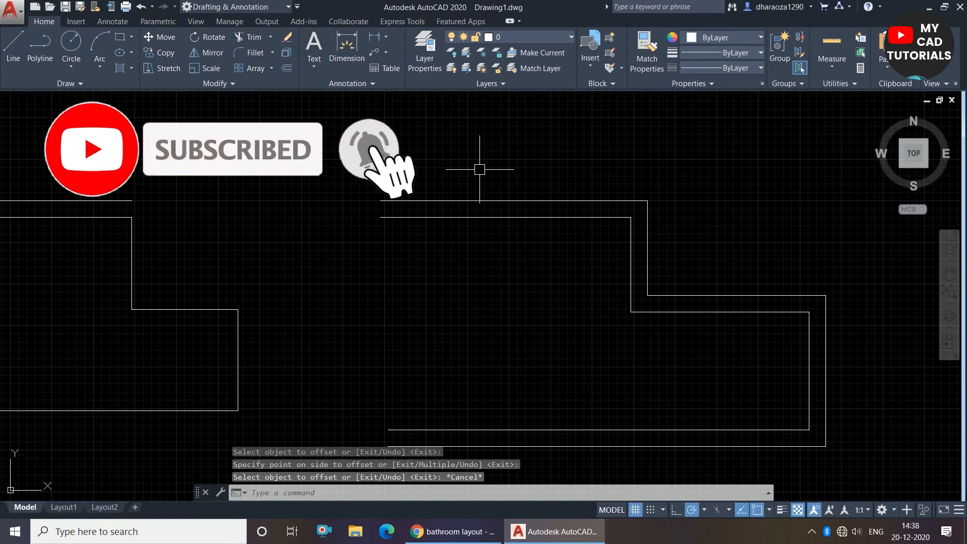
Examine the offset polyline and its corners, comparing it with the offset of the single line segment.
scroll(476, 173, "down", 2)
scroll(572, 216, "up", 2)
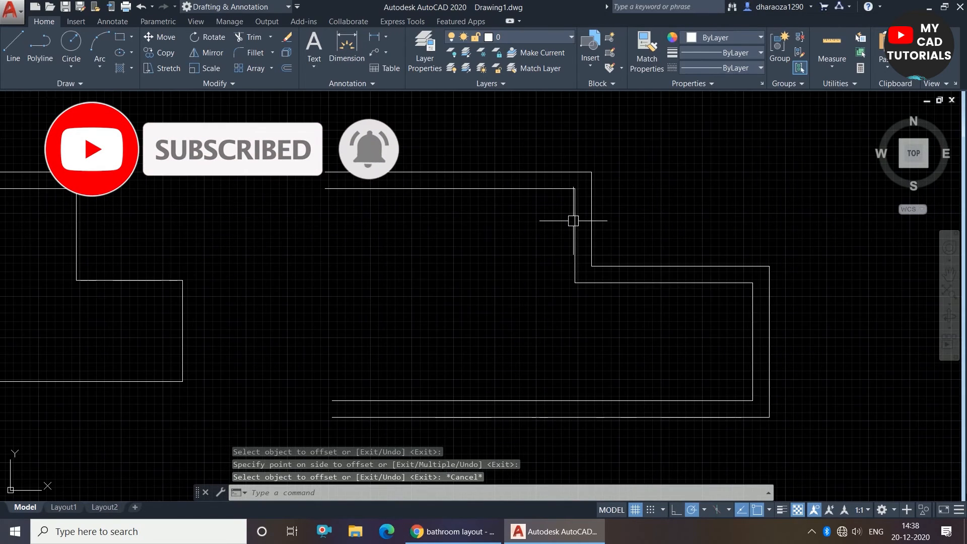
key("Escape")
scroll(488, 192, "down", 2)
key("Escape")
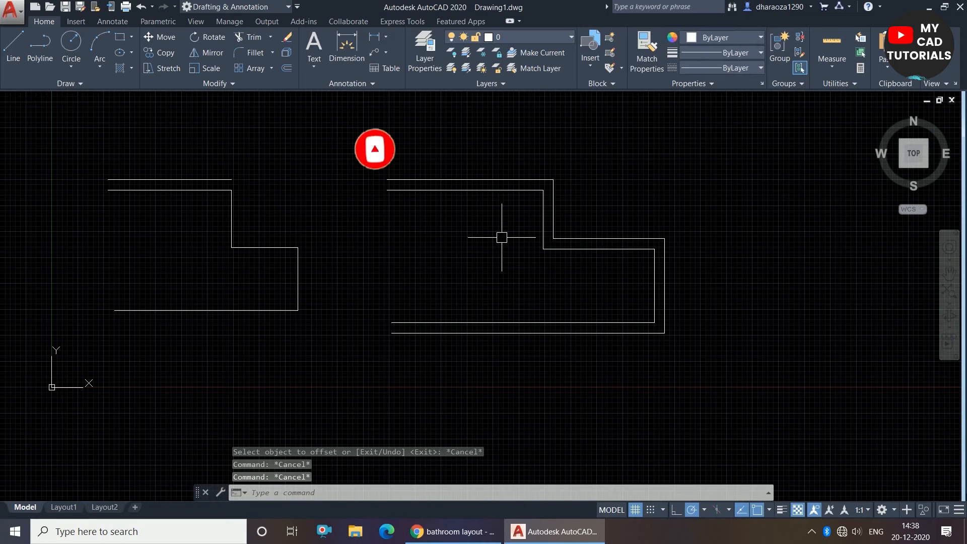
scroll(476, 193, "up", 2)
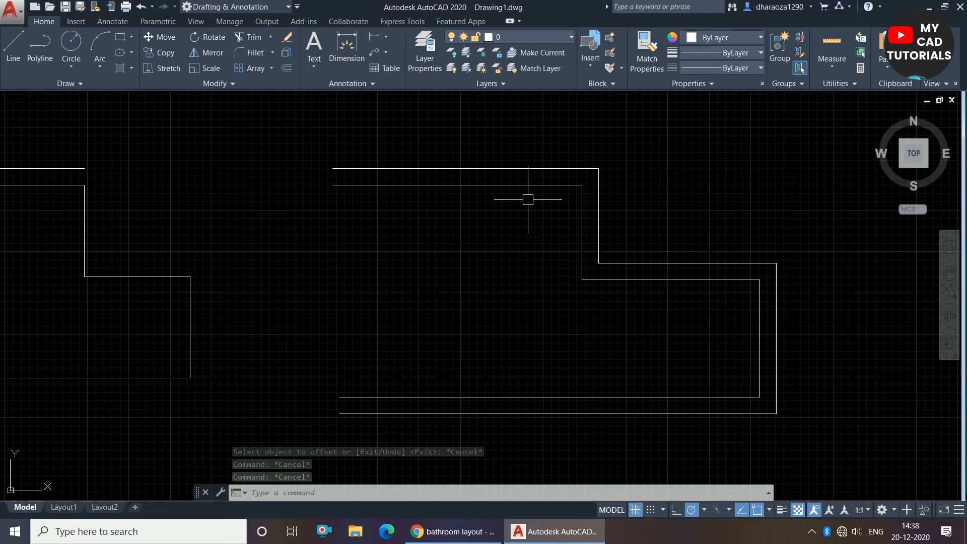
scroll(537, 190, "down", 2)
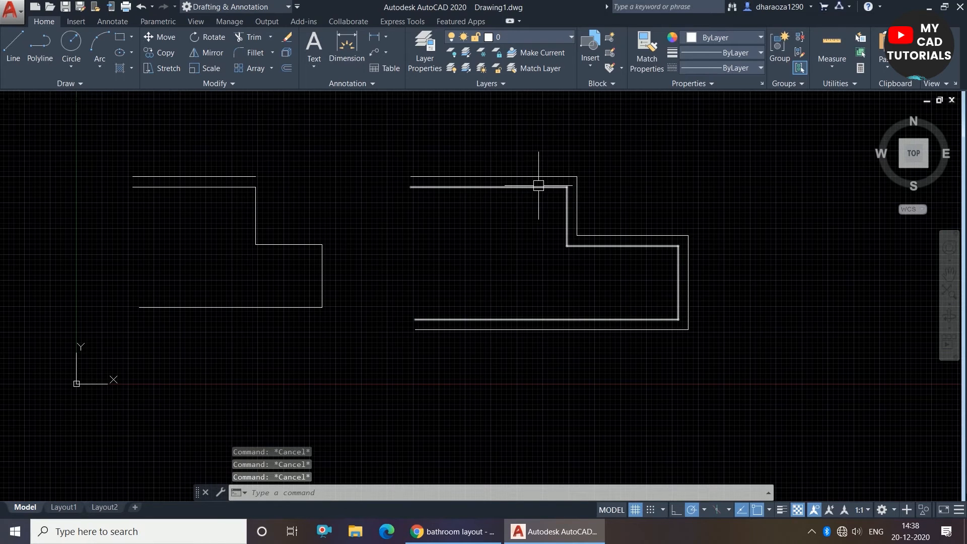
scroll(576, 152, "up", 2)
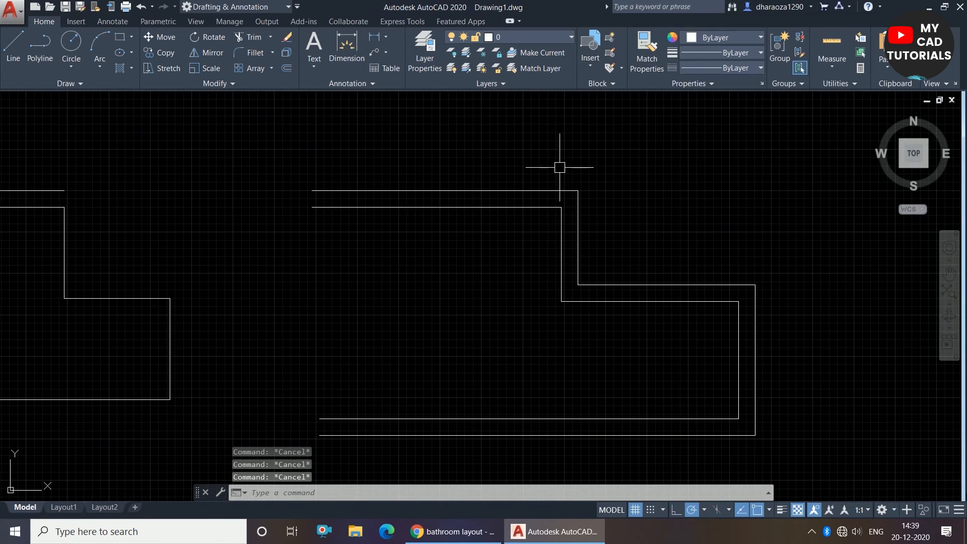
scroll(594, 171, "down", 2)
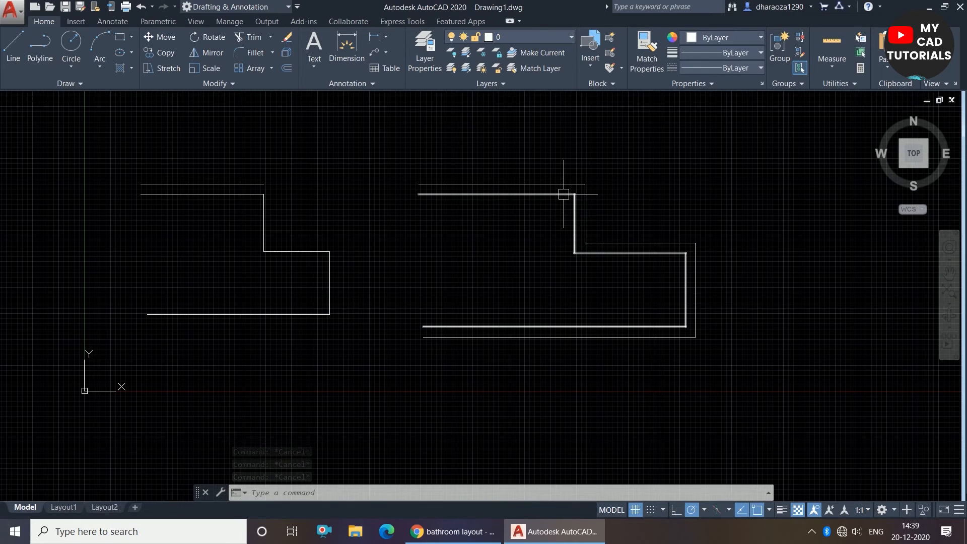
key("Escape")
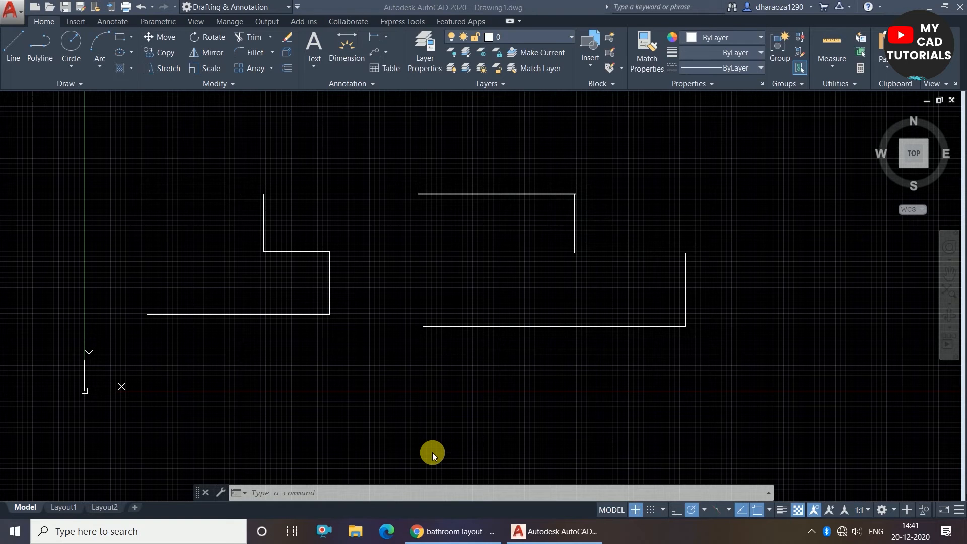
Undo the offsets and the stepped line and polyline outlines to clear the drawing area.
key("ctrl+z")
key("ctrl+z")
key("ctrl+z")
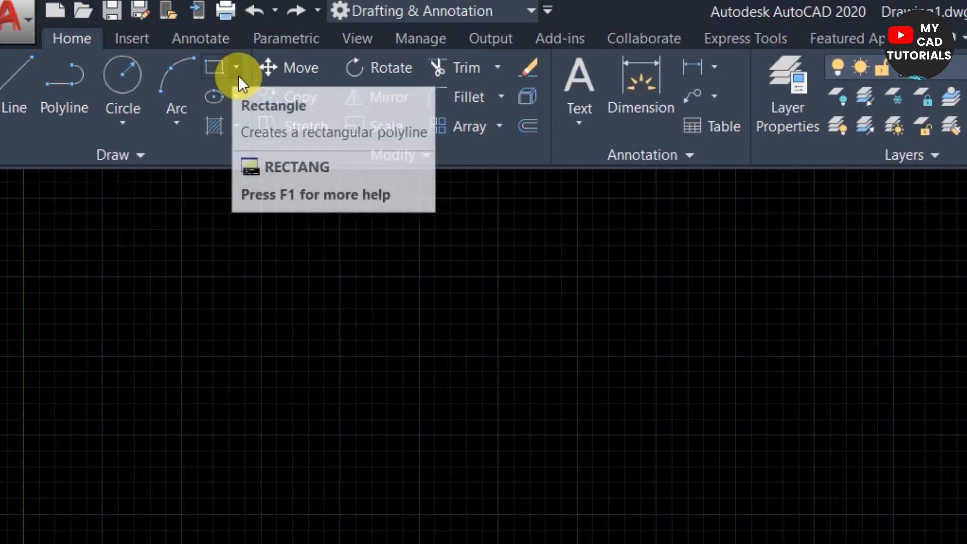
left_click(236, 67)
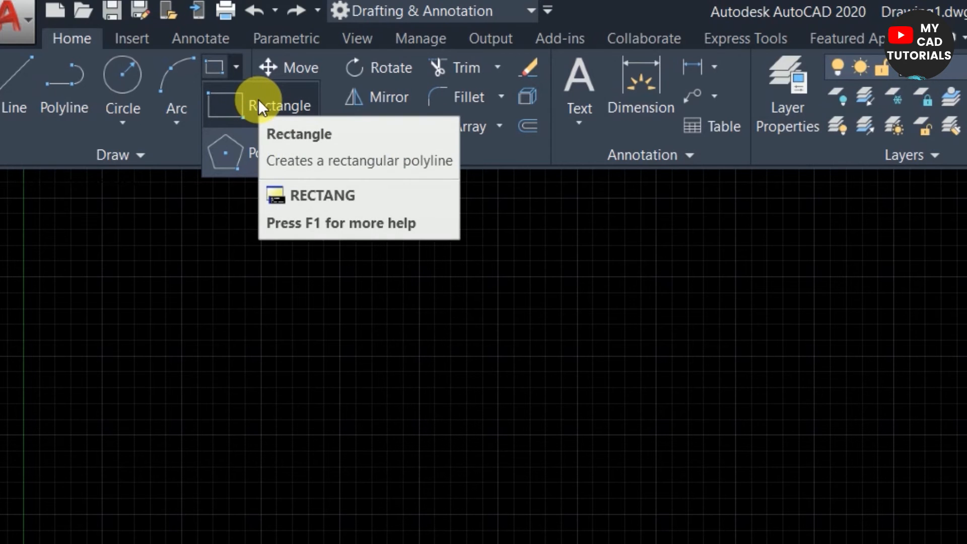
left_click(258, 105)
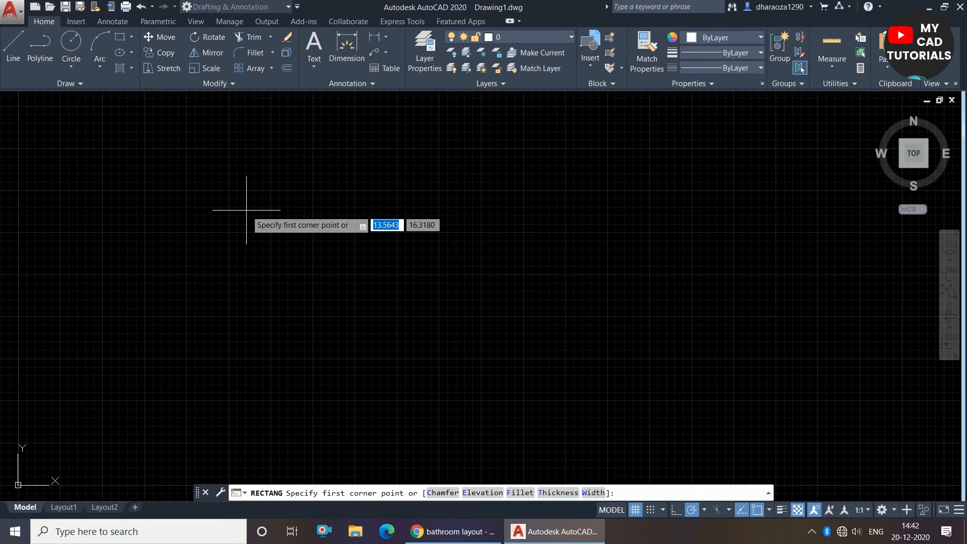
key("Escape")
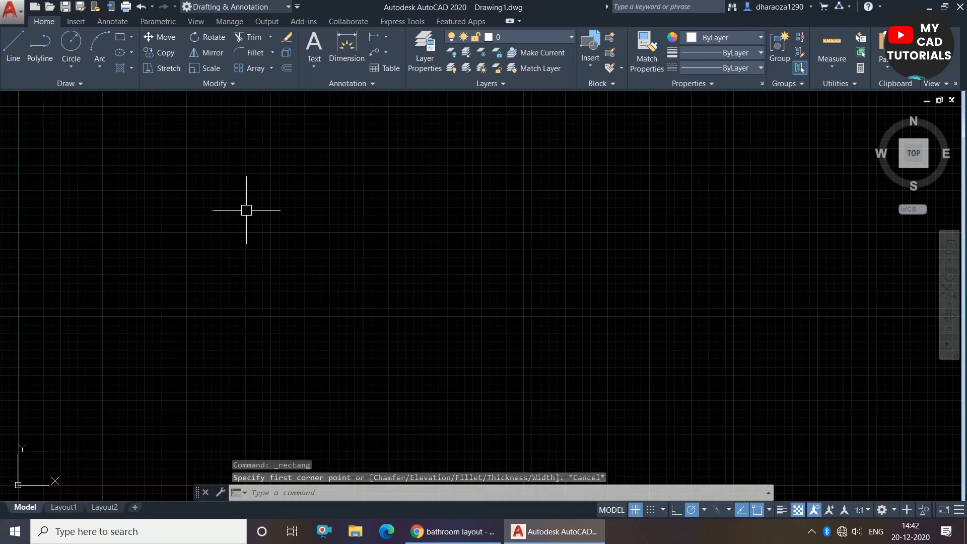
Draw a rectangle 10 units wide and 5 units high in the empty drawing area.
type("rec")
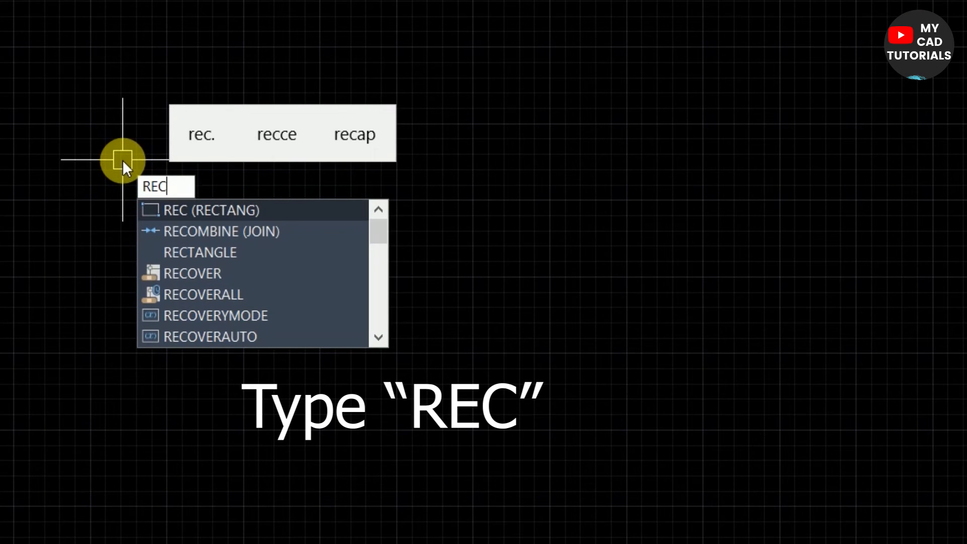
key("Return")
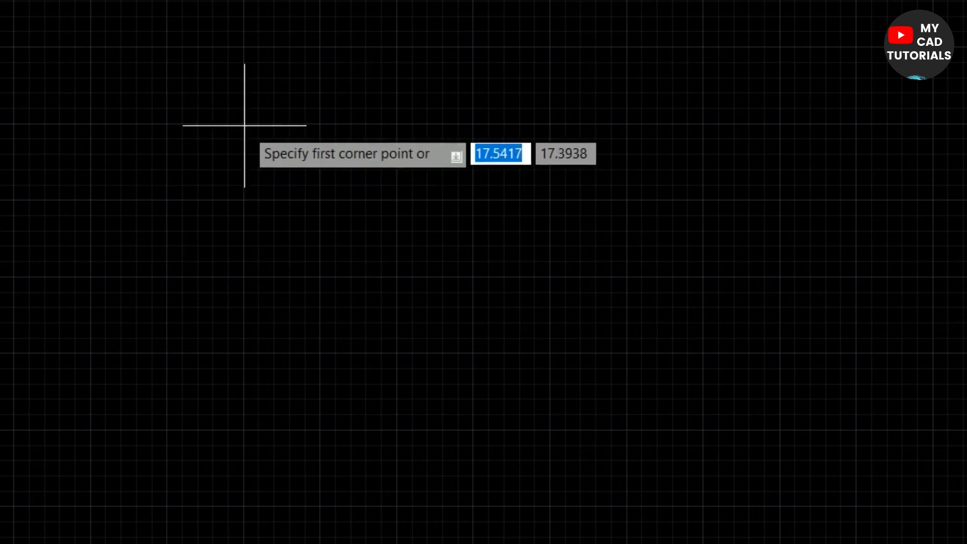
left_click(209, 91)
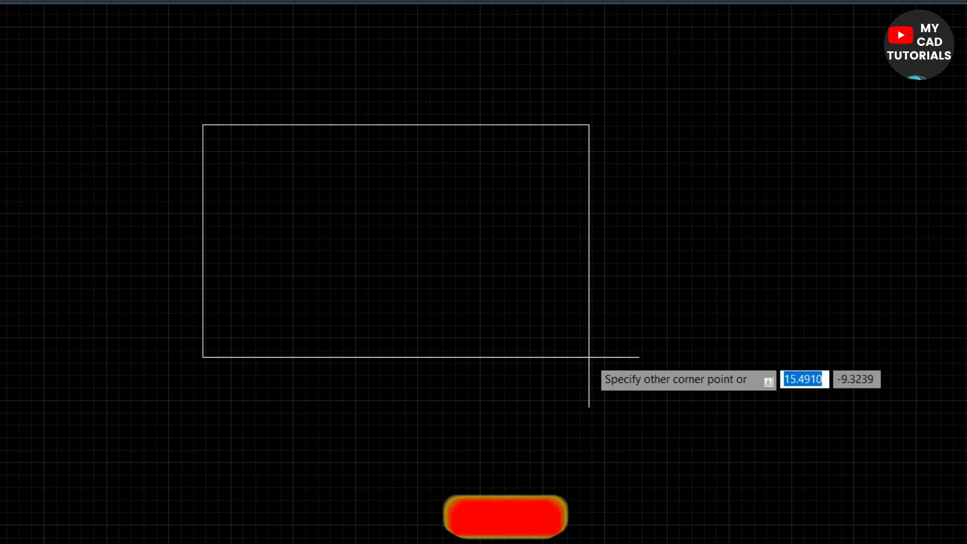
key("BackSpace")
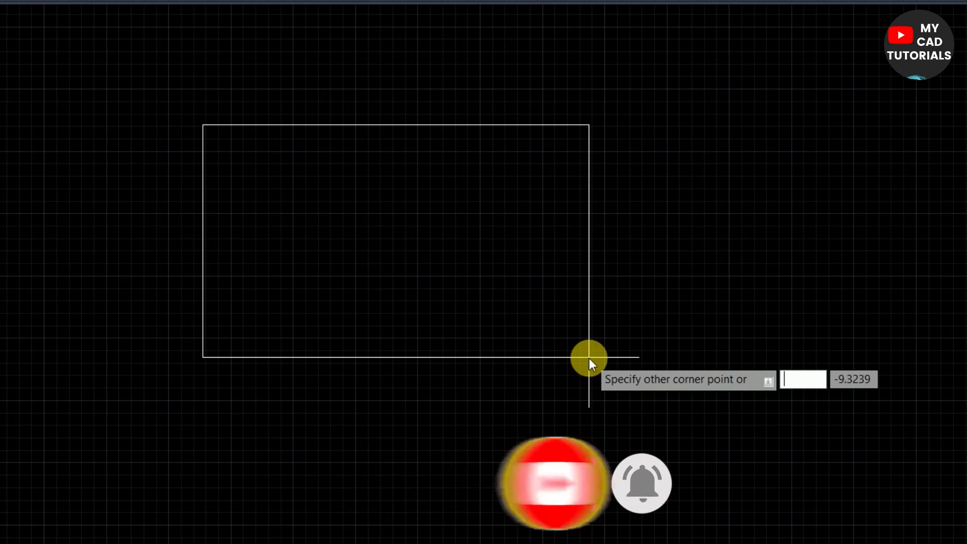
type("10")
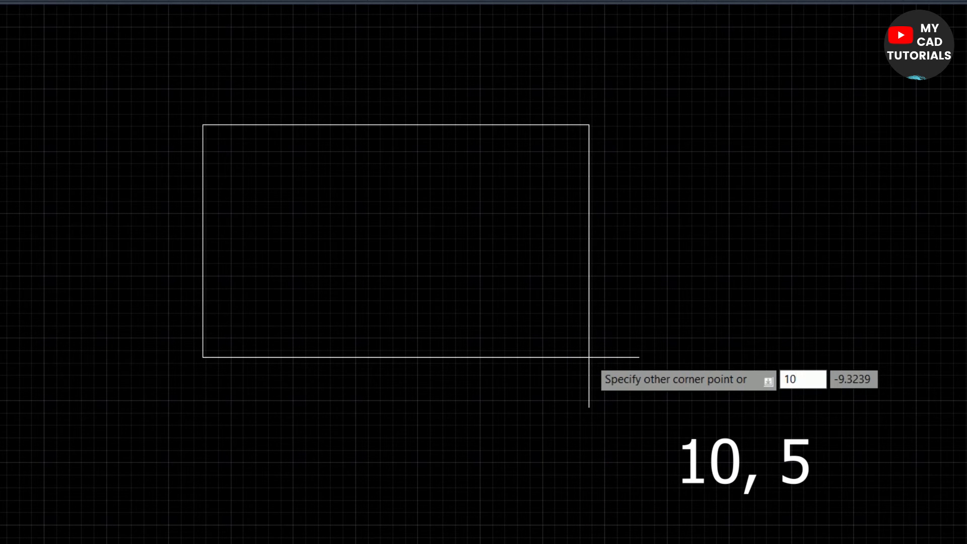
key("Tab")
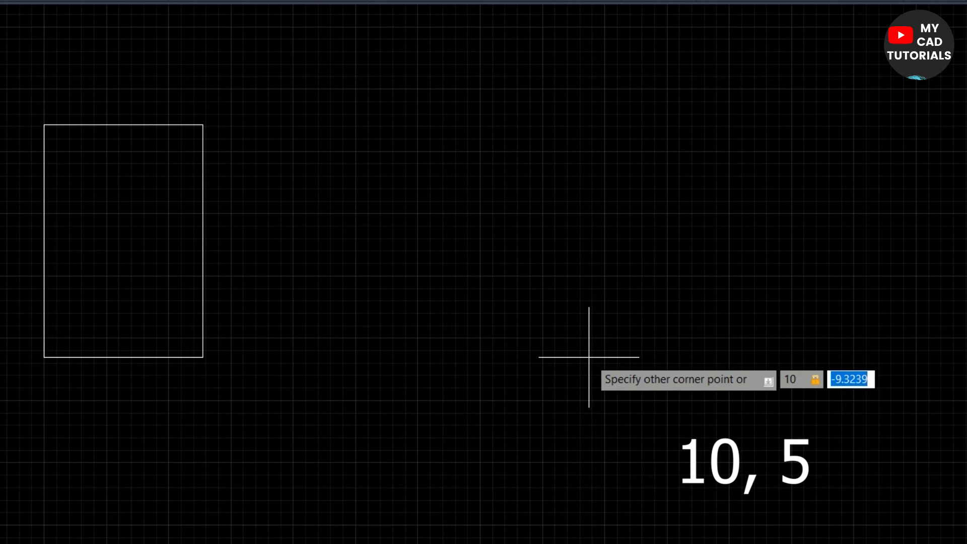
type("5")
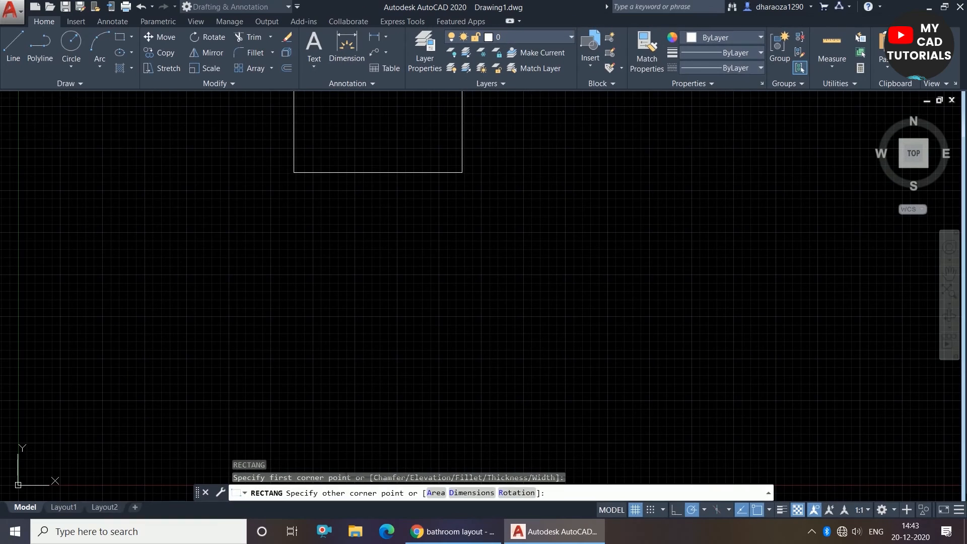
key("Return")
scroll(366, 117, "up", 2)
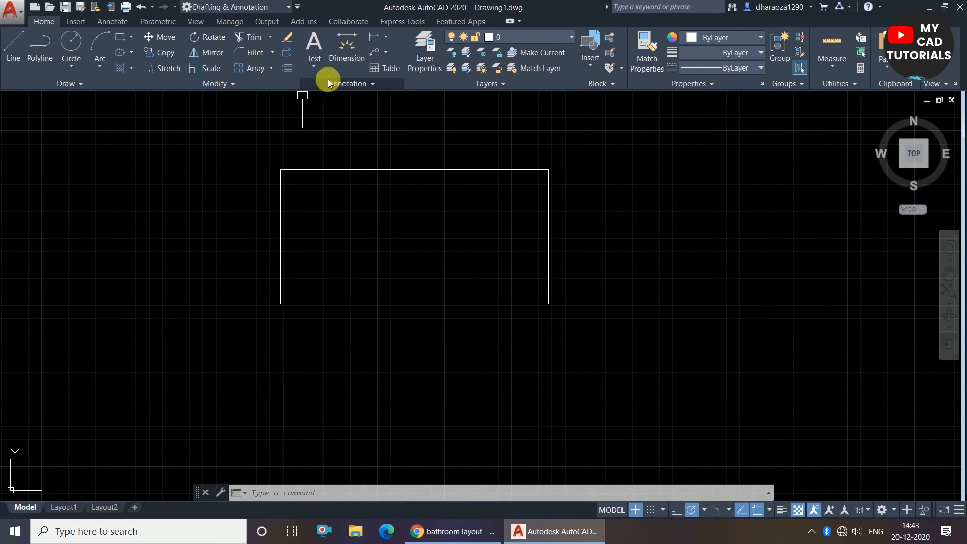
key("Escape")
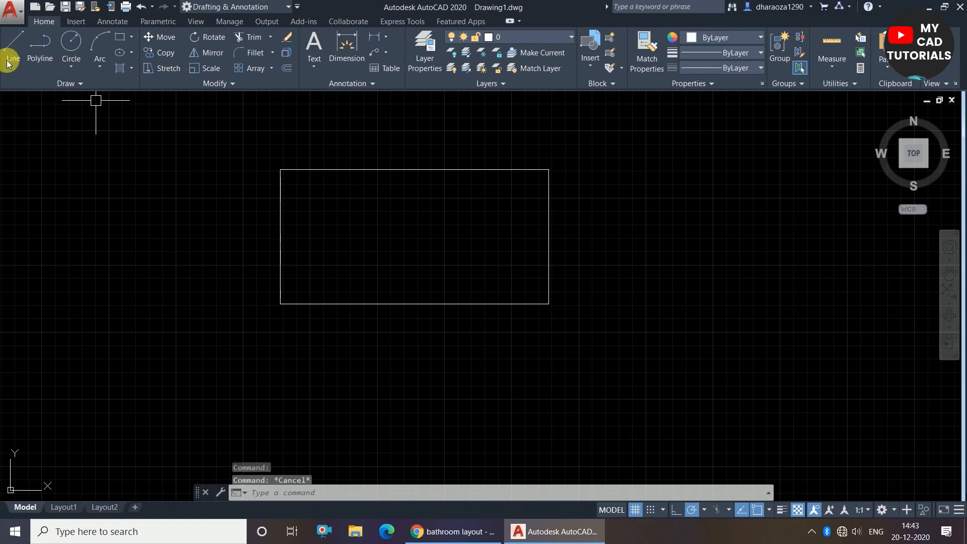
Draw a second rectangle, 10 by 5 units, starting from a point to the right of the first one.
left_click(121, 35)
scroll(64, 236, "down", 2)
left_click(410, 195)
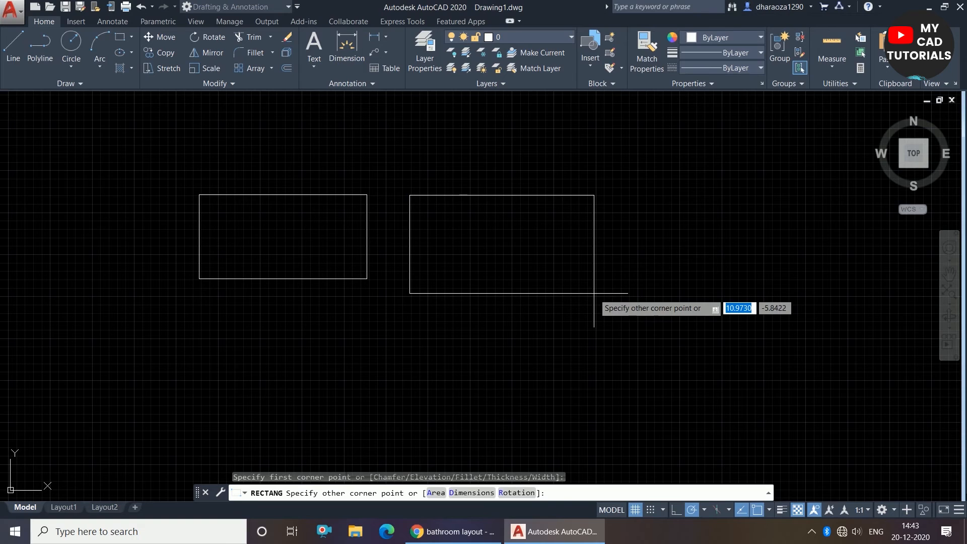
type("10")
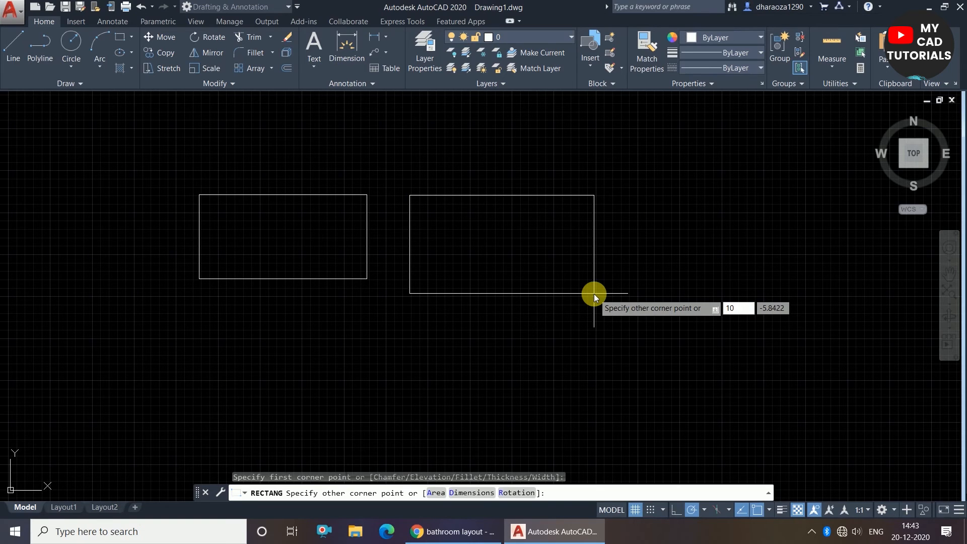
key("Tab")
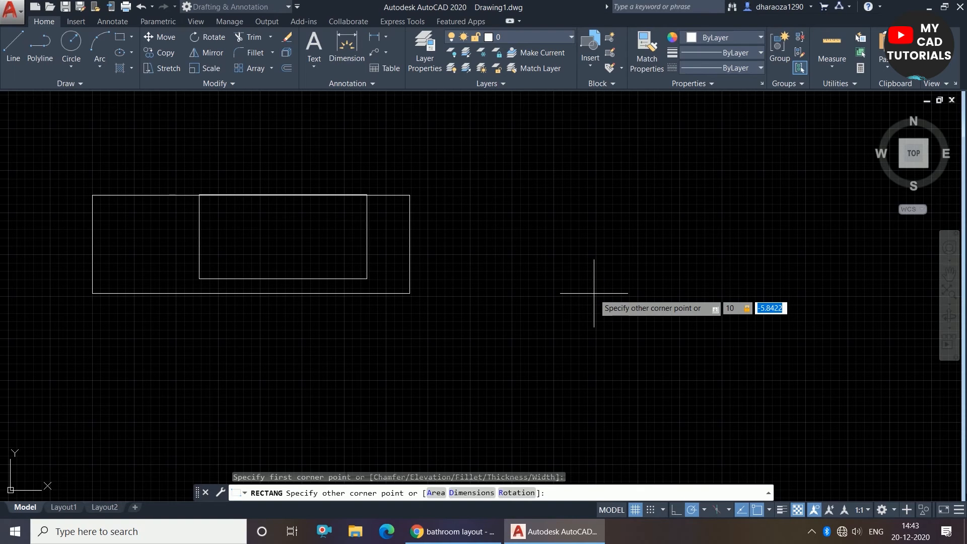
type("5")
key("Return")
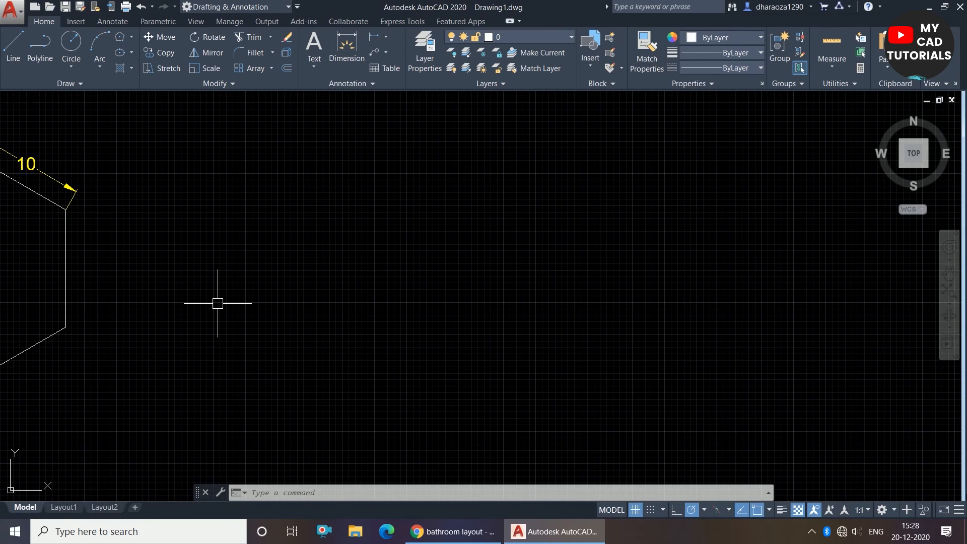
left_click(130, 35)
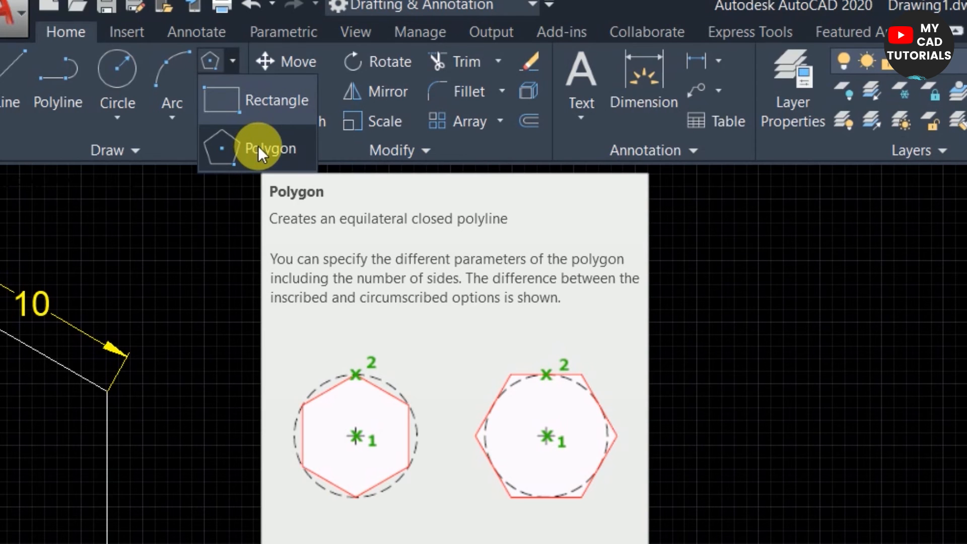
left_click(257, 146)
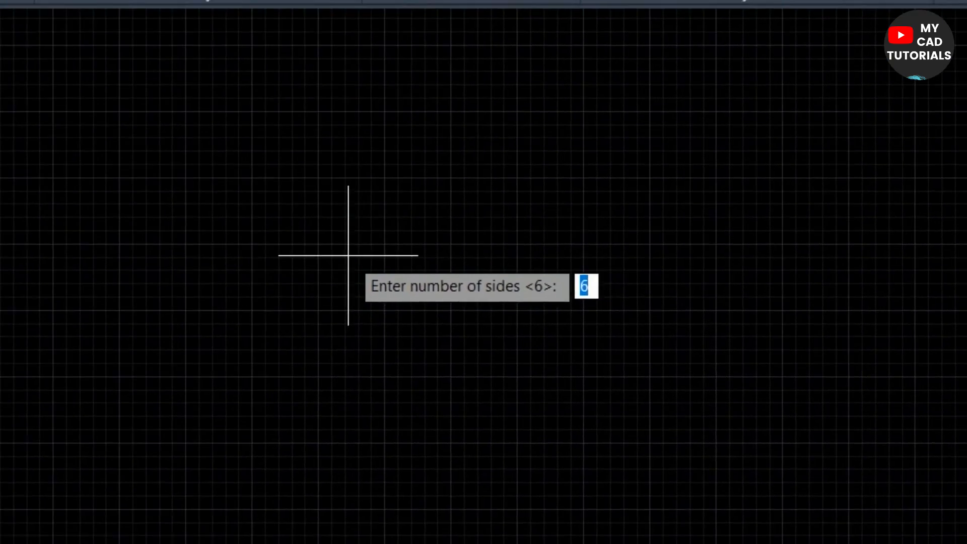
key("Escape")
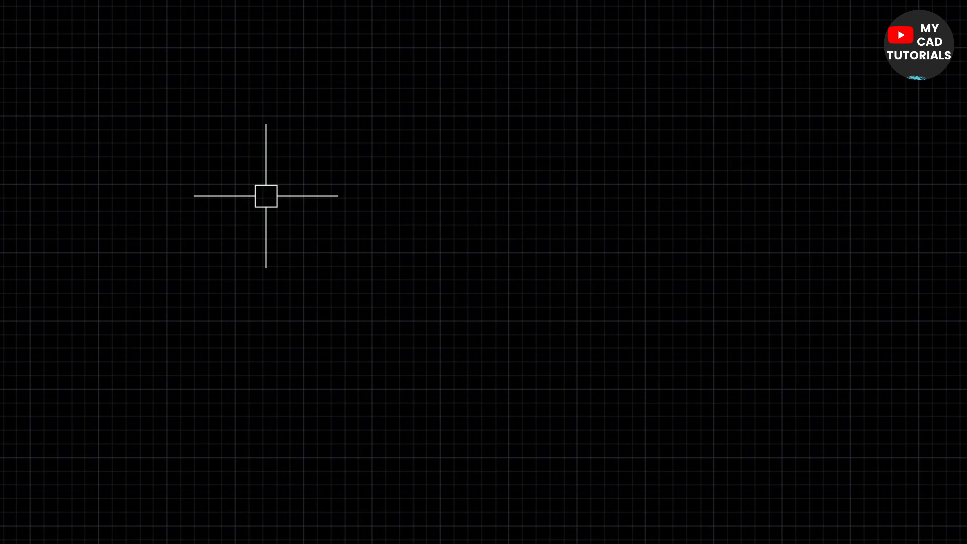
Start a Polygon with 6 sides and place its center in the empty area to the right of the dimensioned hexagon.
type("pol")
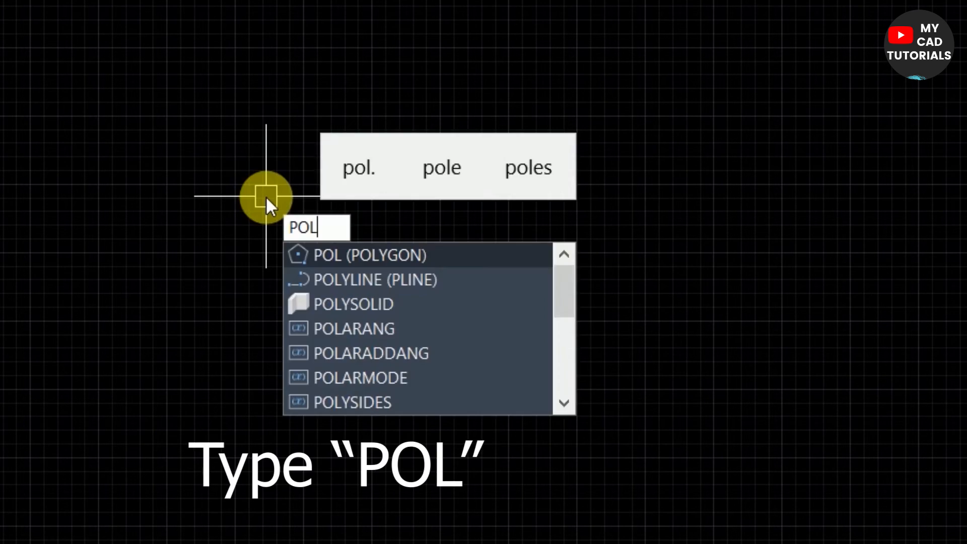
key("Return")
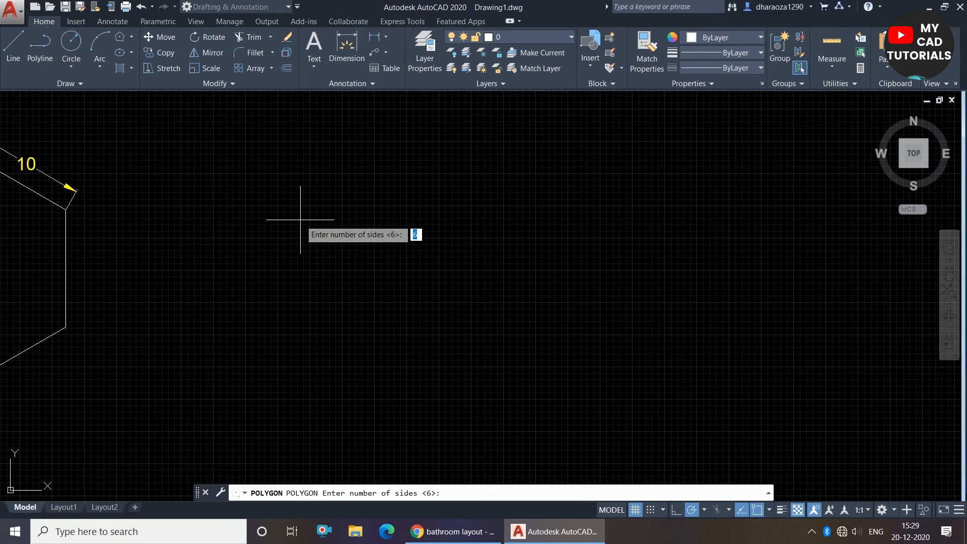
scroll(373, 259, "down", 4)
scroll(267, 275, "up", 4)
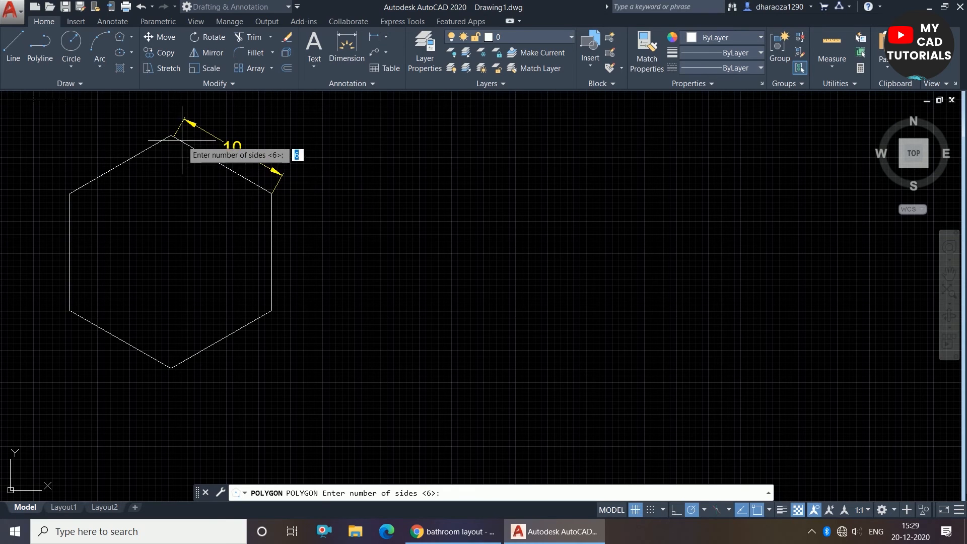
scroll(136, 248, "down", 2)
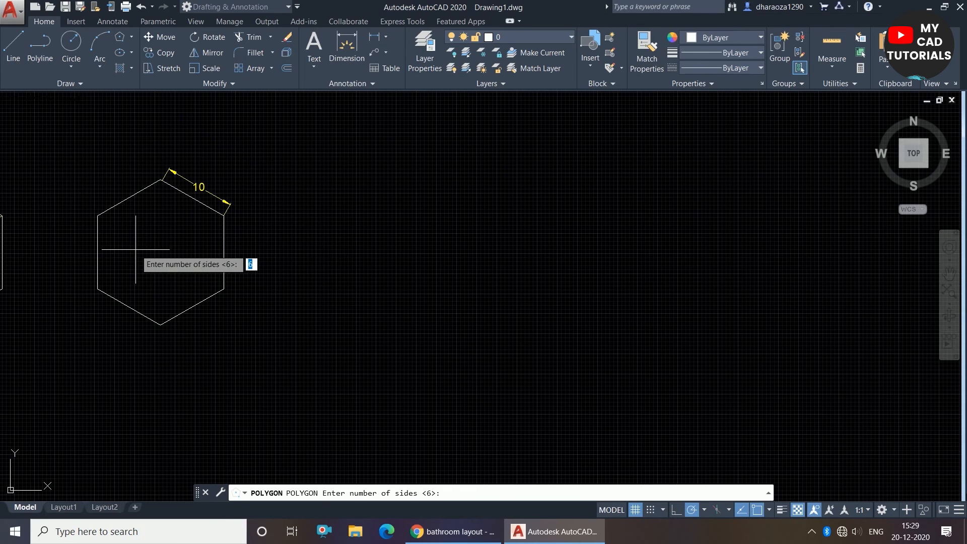
scroll(398, 260, "up", 2)
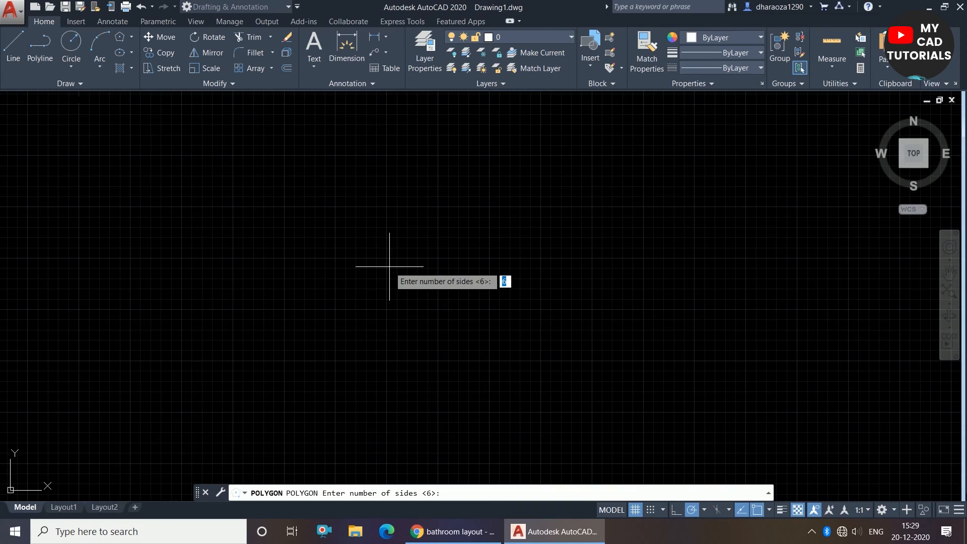
scroll(428, 255, "down", 1)
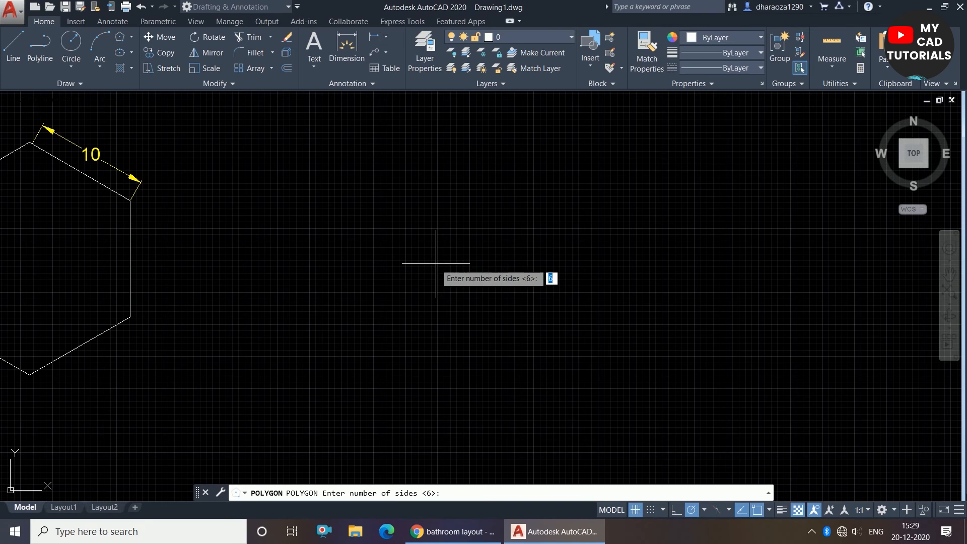
left_click(487, 245)
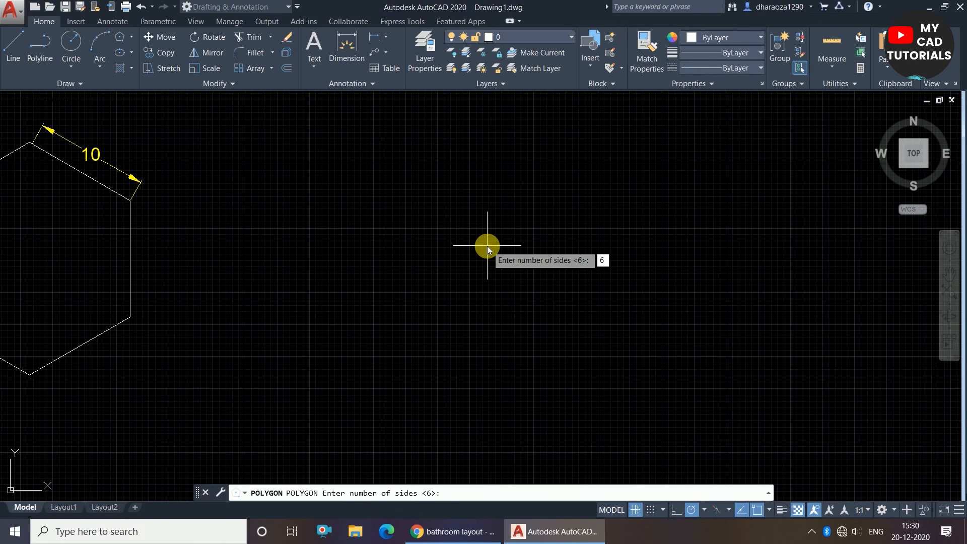
key("Return")
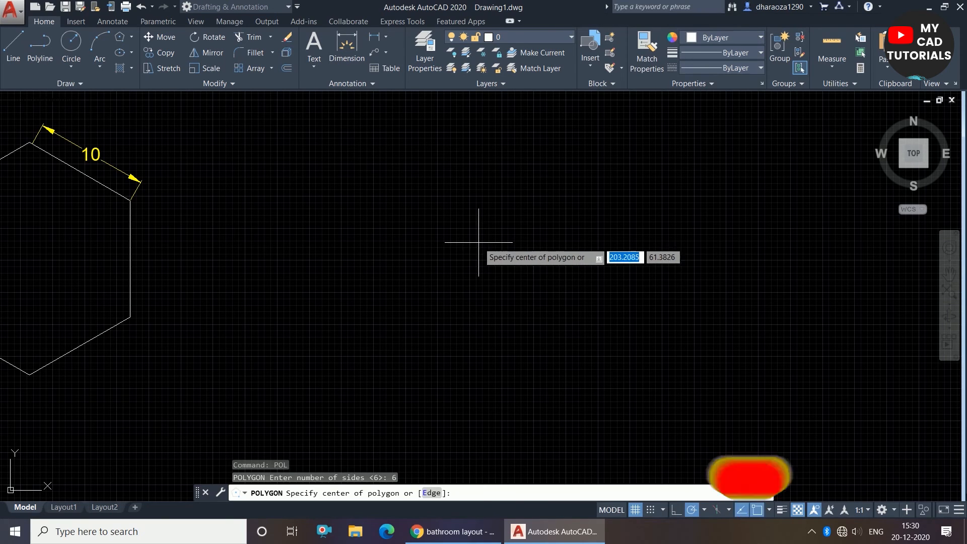
left_click(468, 270)
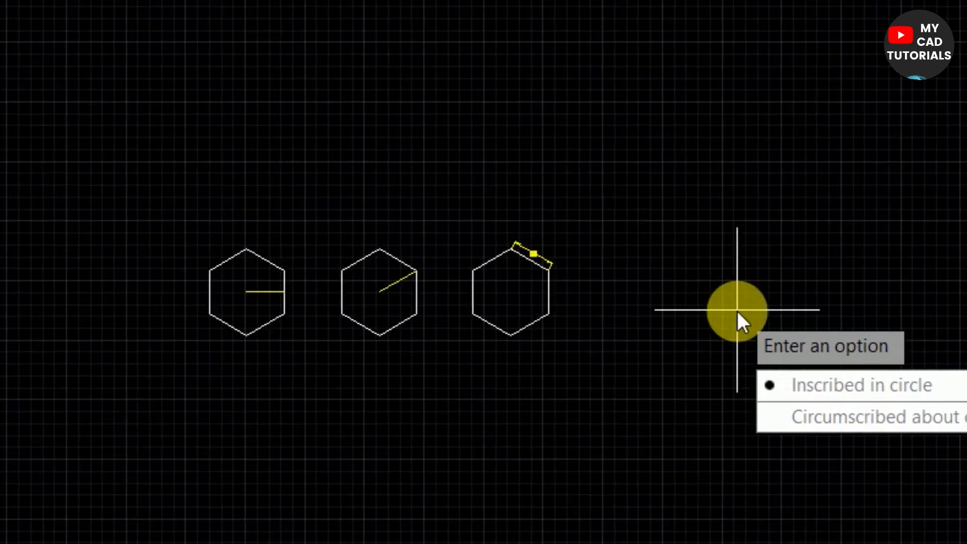
Examine the center-to-side and center-to-corner lines in the two reference hexagons to compare the circumscribed and inscribed polygon options.
scroll(737, 311, "down", 2)
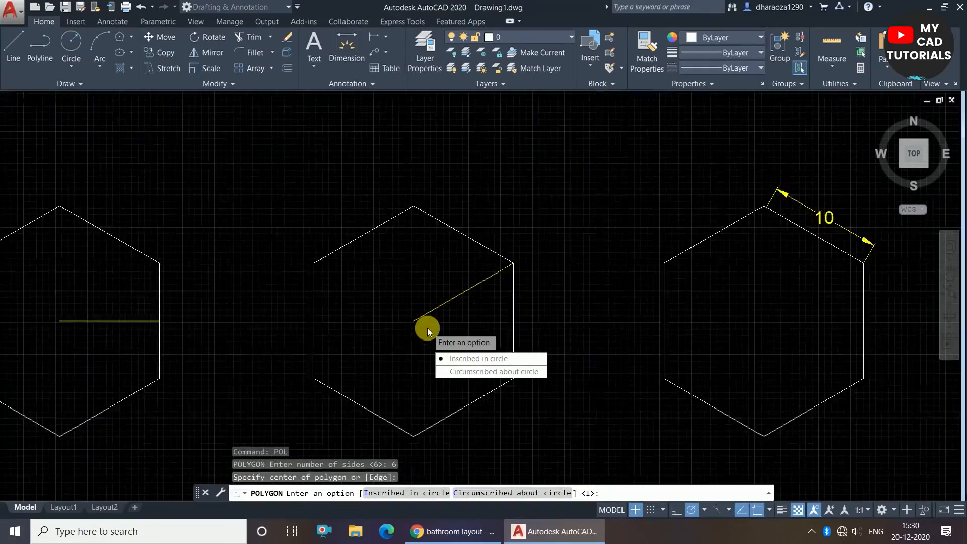
scroll(427, 328, "up", 2)
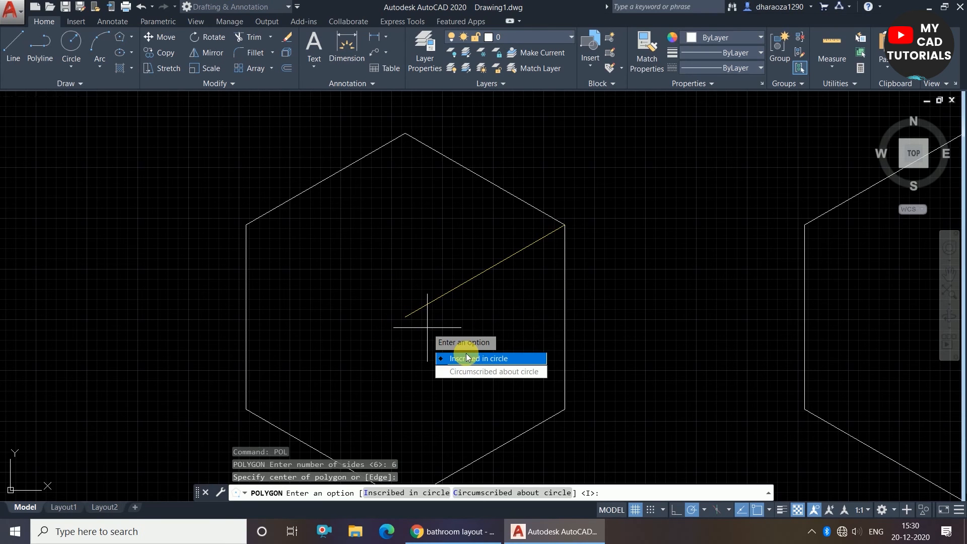
scroll(495, 286, "down", 6)
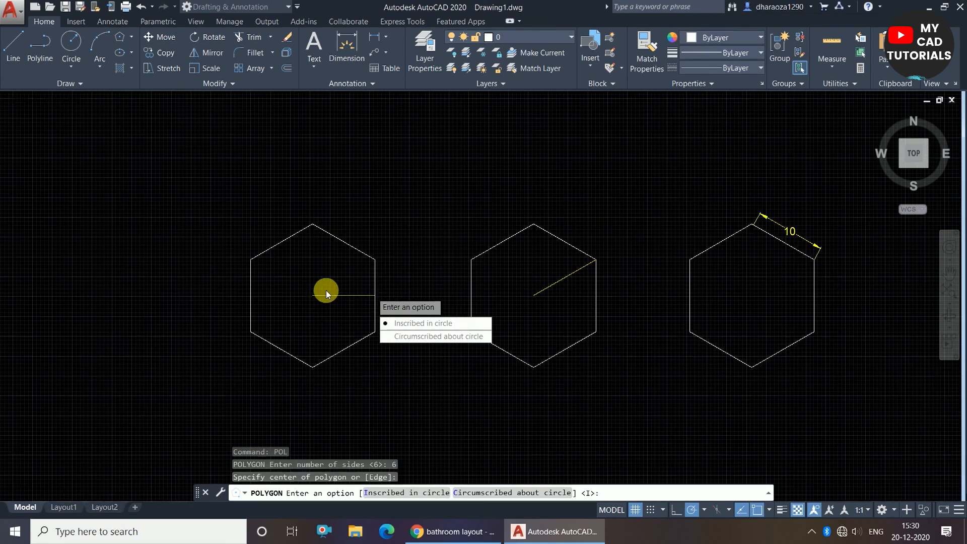
scroll(329, 290, "up", 6)
scroll(343, 295, "down", 6)
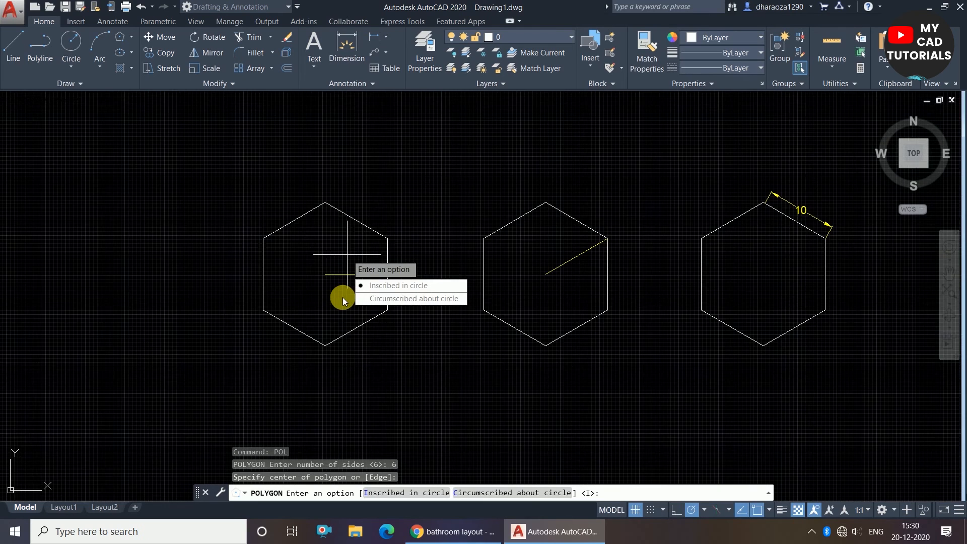
scroll(342, 297, "up", 6)
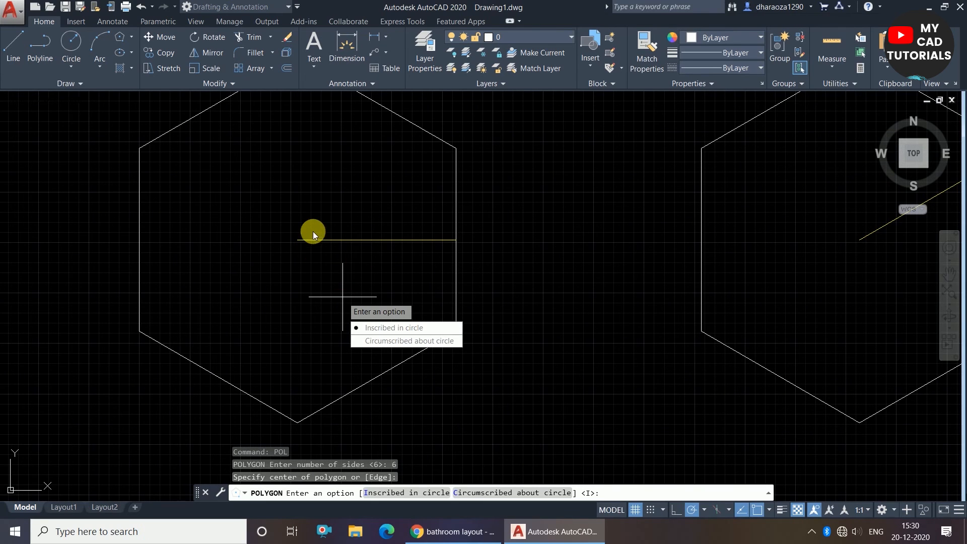
scroll(311, 236, "down", 6)
scroll(310, 238, "up", 6)
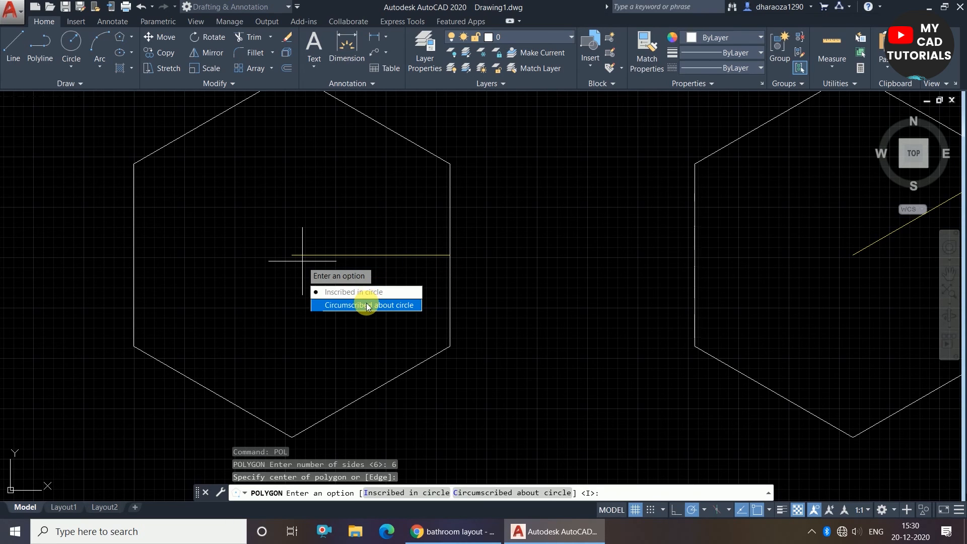
scroll(277, 312, "down", 5)
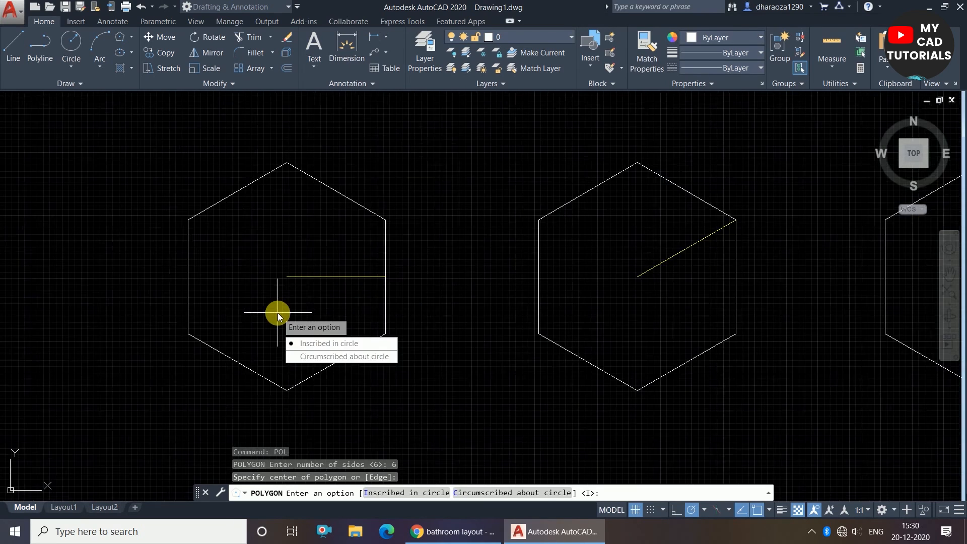
scroll(509, 284, "up", 6)
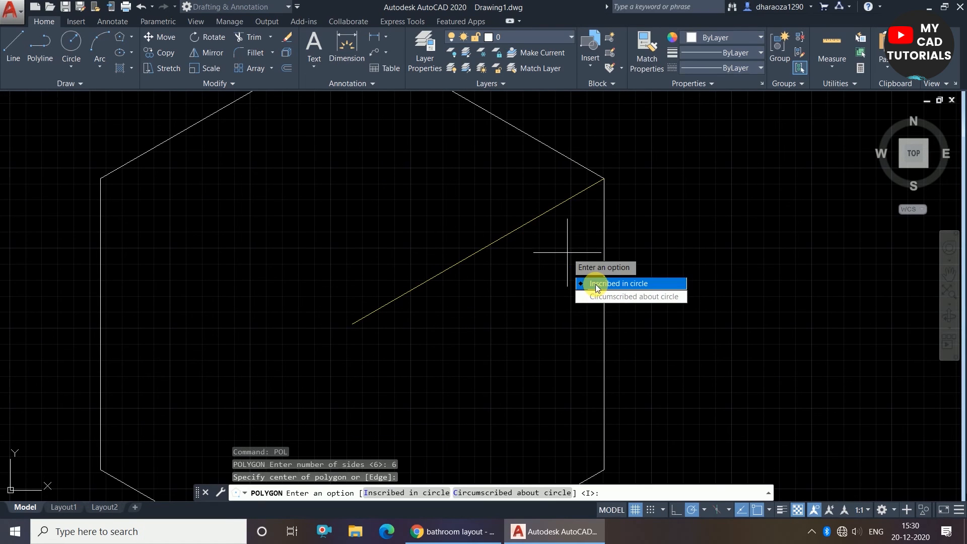
scroll(565, 249, "down", 5)
scroll(527, 249, "up", 5)
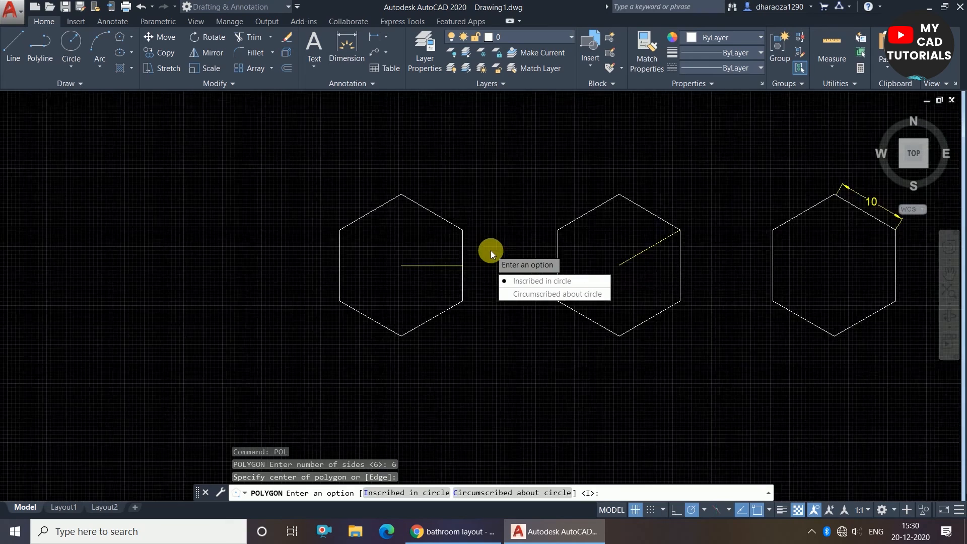
scroll(412, 286, "up", 3)
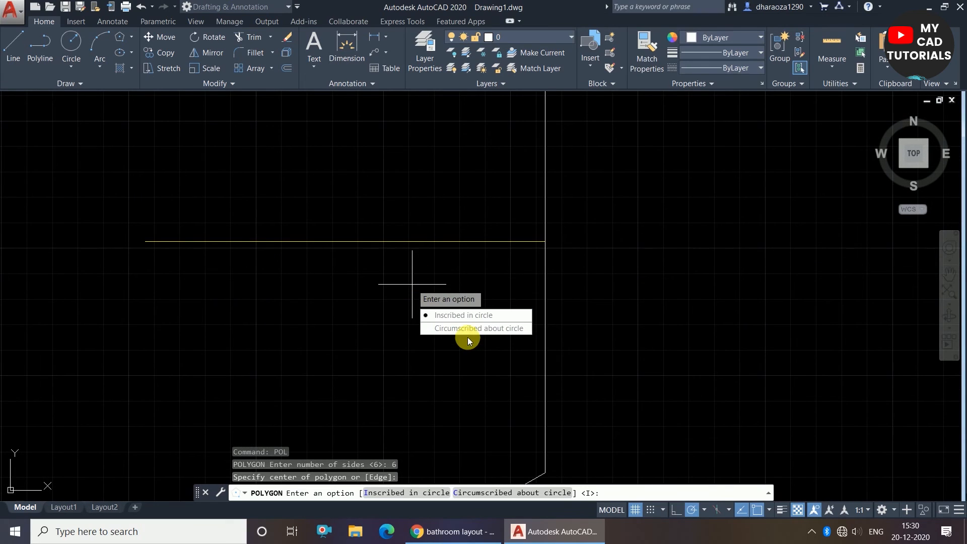
scroll(328, 326, "down", 8)
scroll(393, 292, "up", 5)
scroll(385, 238, "down", 3)
scroll(302, 262, "up", 5)
scroll(393, 257, "down", 2)
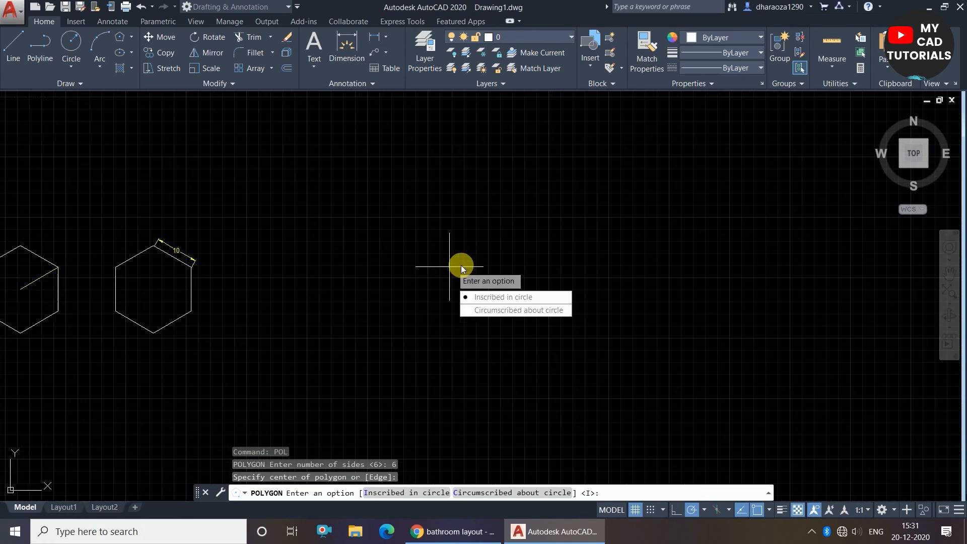
Finish the six-sided polygon as Inscribed in circle with a radius of 10.
scroll(209, 209, "up", 5)
left_click(283, 262)
scroll(428, 232, "down", 3)
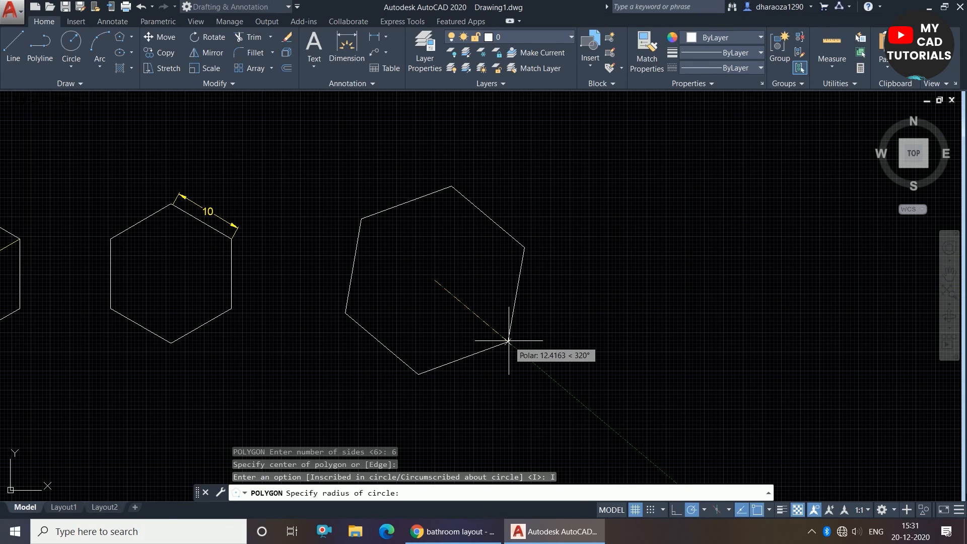
type("10")
key("Return")
scroll(507, 307, "down", 2)
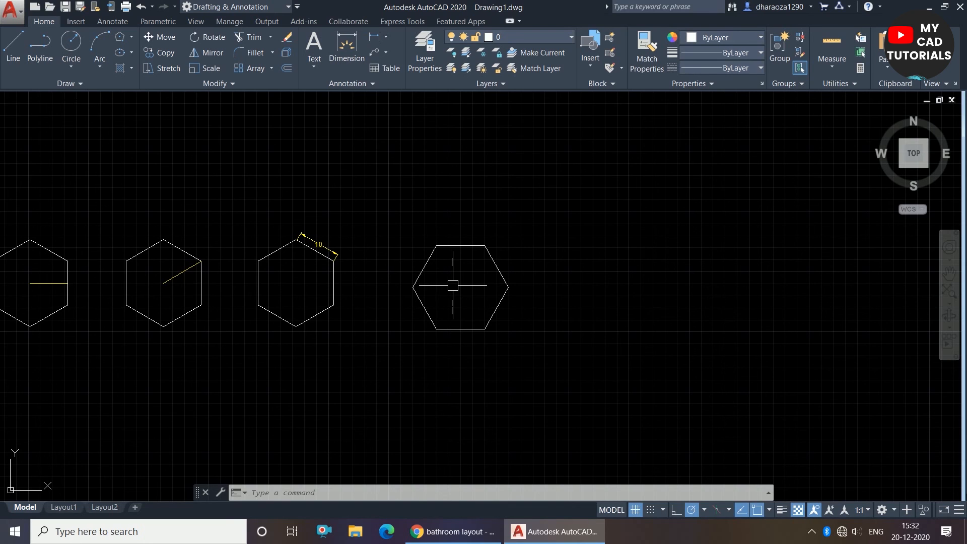
Examine the new inscribed hexagon and the dimensioned edge of the neighboring reference hexagon.
scroll(477, 292, "down", 2)
scroll(470, 300, "up", 2)
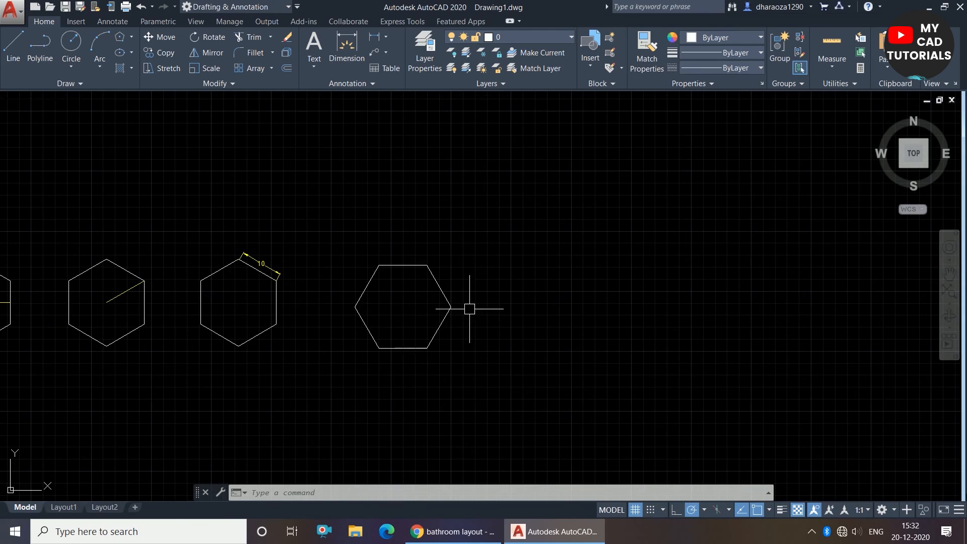
scroll(557, 242, "up", 2)
scroll(478, 251, "up", 4)
scroll(408, 256, "down", 4)
scroll(190, 258, "up", 4)
scroll(190, 259, "down", 4)
scroll(191, 261, "down", 4)
scroll(336, 263, "up", 2)
scroll(361, 258, "up", 2)
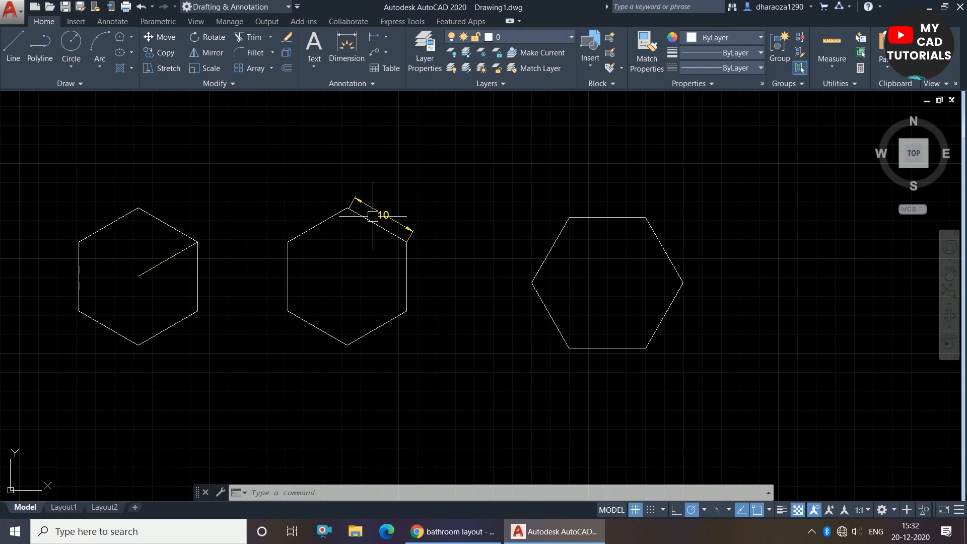
scroll(388, 221, "up", 3)
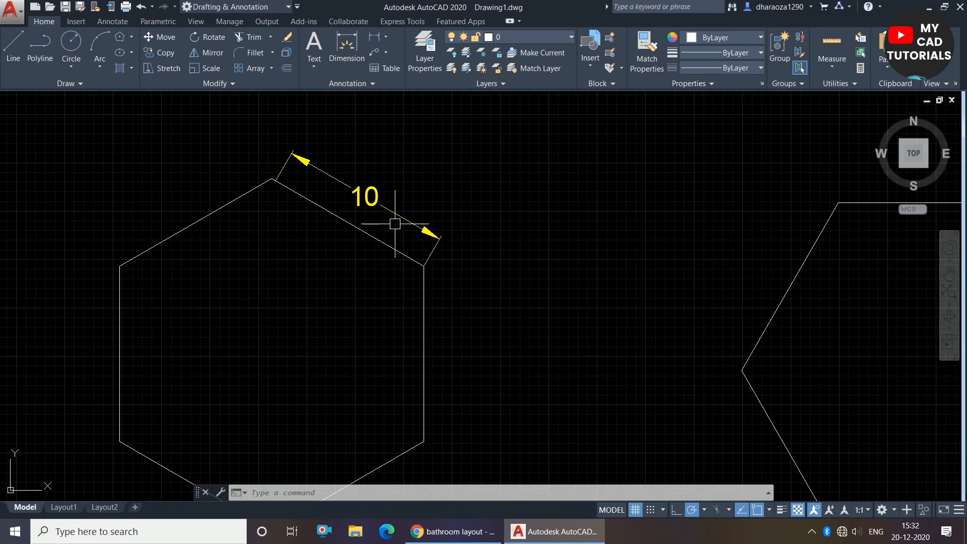
Draw a 7-sided polygon with the Edge option in the empty area right of the inscribed hexagon, its first edge 10 units long at 310°.
scroll(231, 244, "down", 5)
scroll(373, 267, "up", 3)
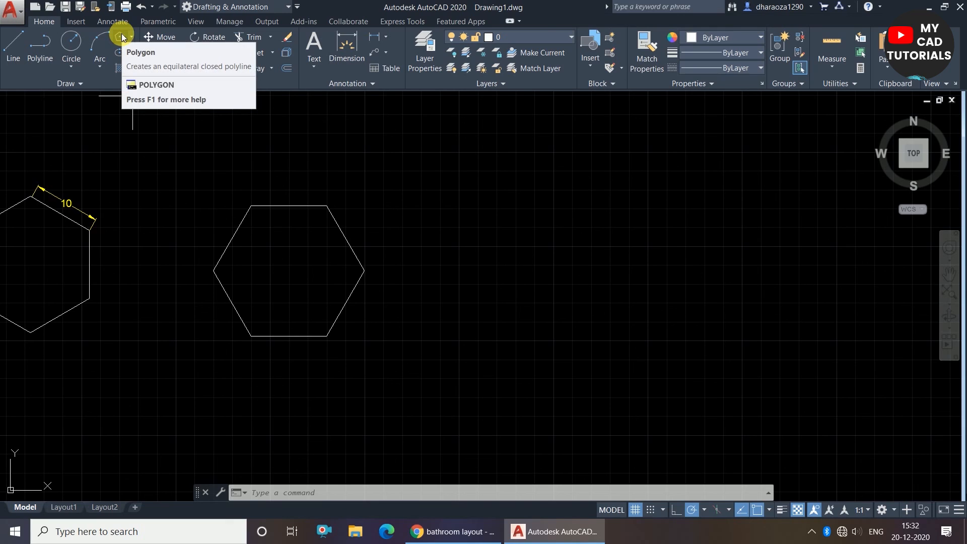
type("P")
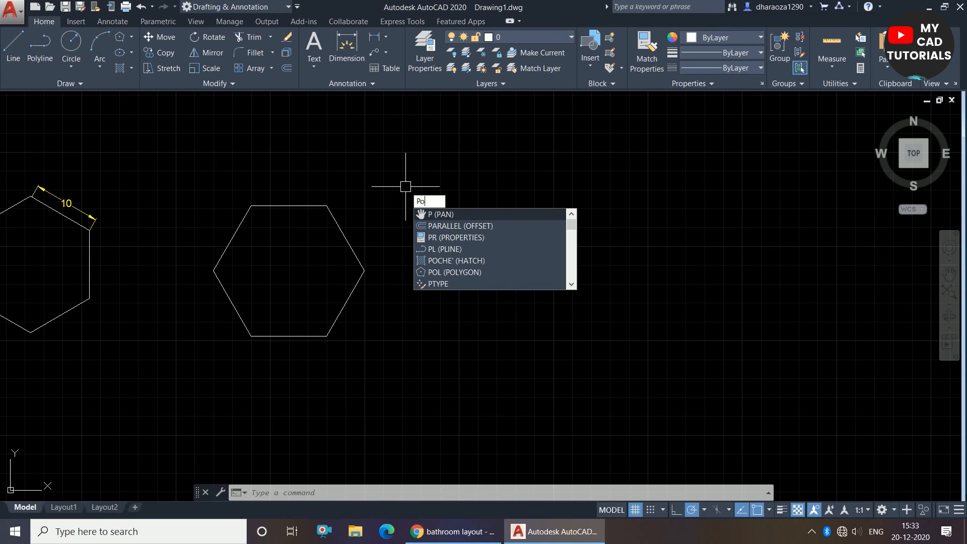
type("OL")
key("Return")
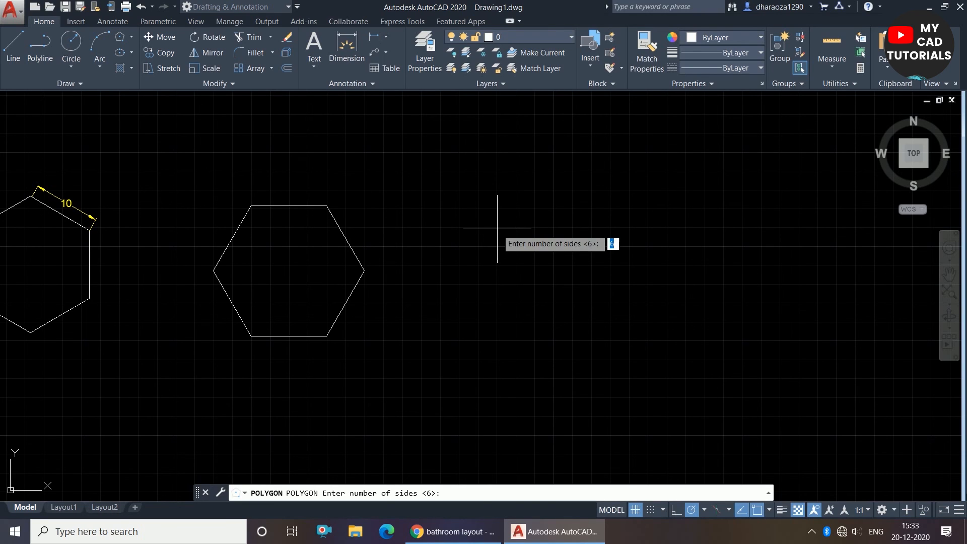
type("7")
key("Return")
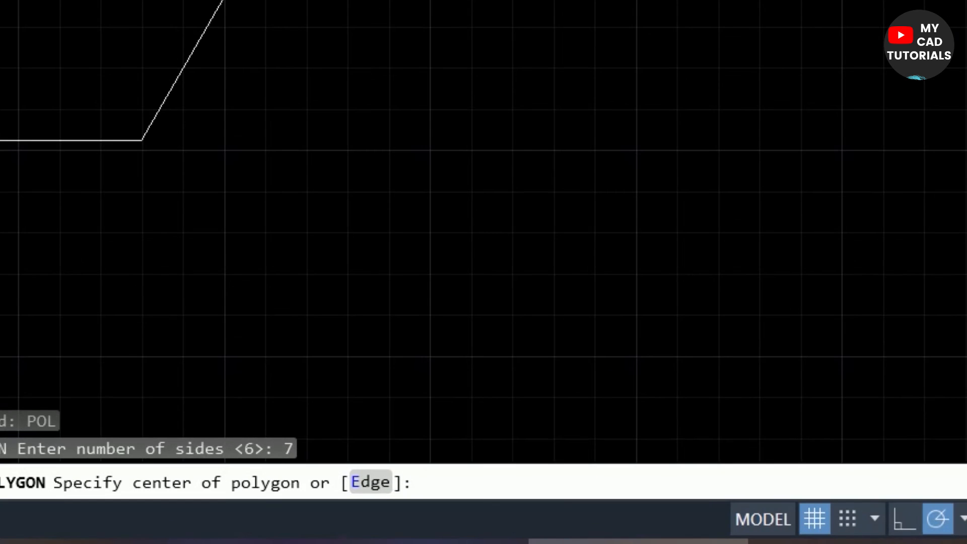
left_click(391, 483)
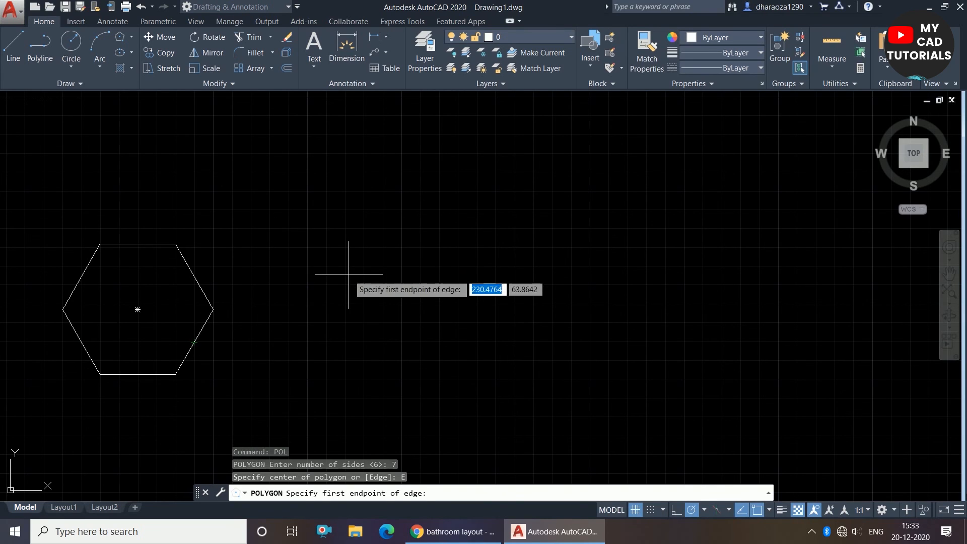
left_click(361, 304)
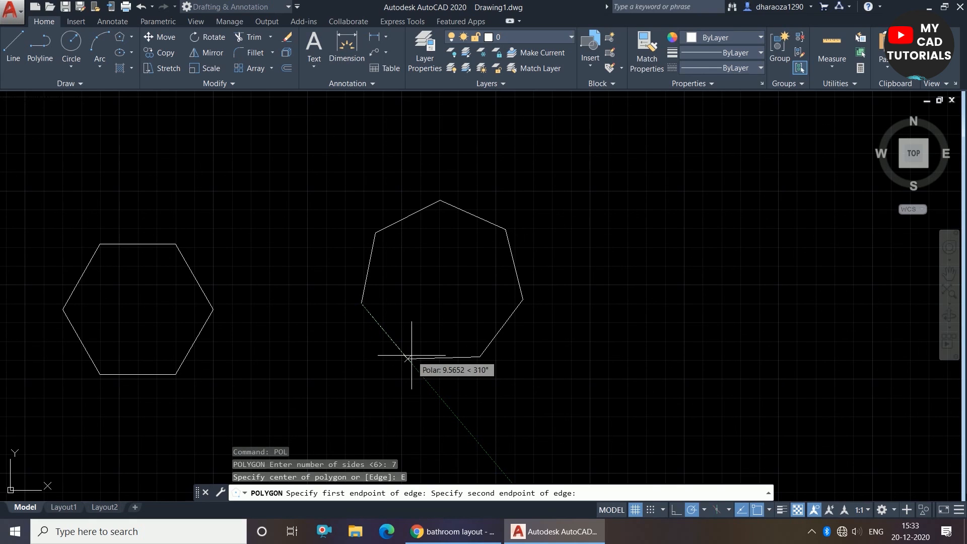
type("10")
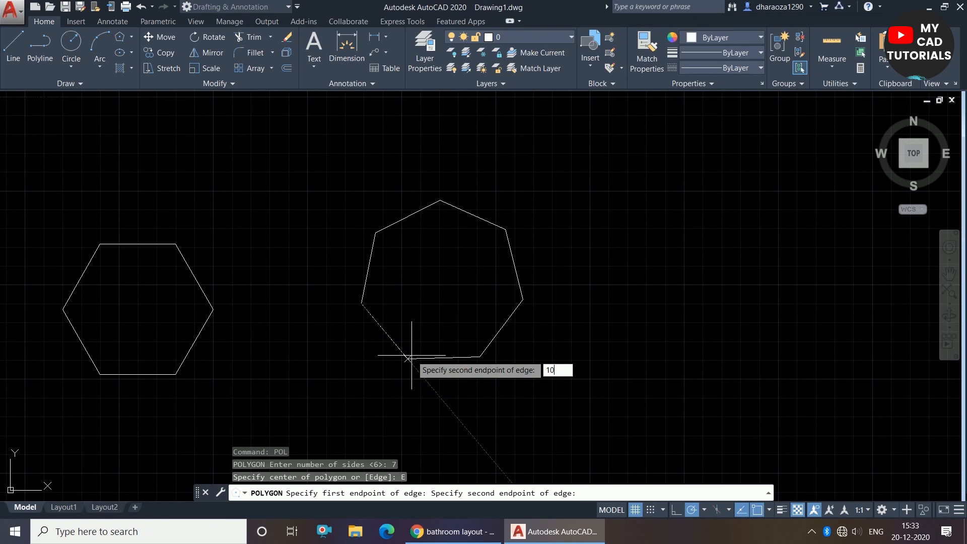
key("Return")
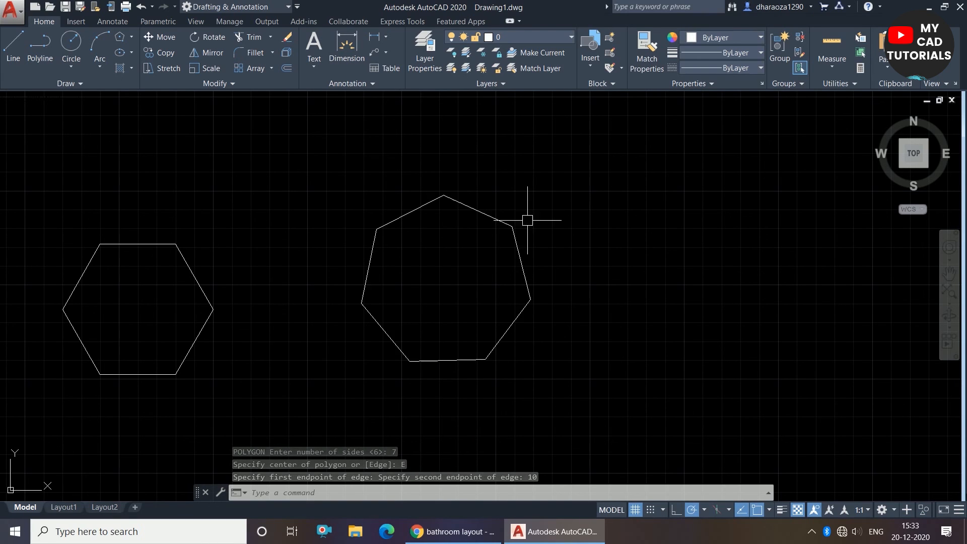
scroll(397, 233, "up", 2)
scroll(390, 217, "down", 4)
scroll(391, 205, "up", 4)
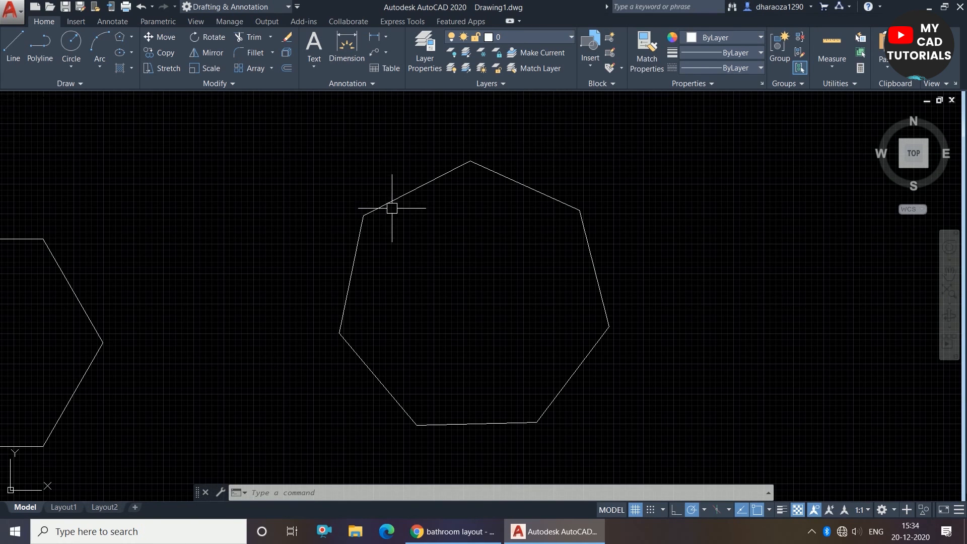
scroll(404, 229, "down", 3)
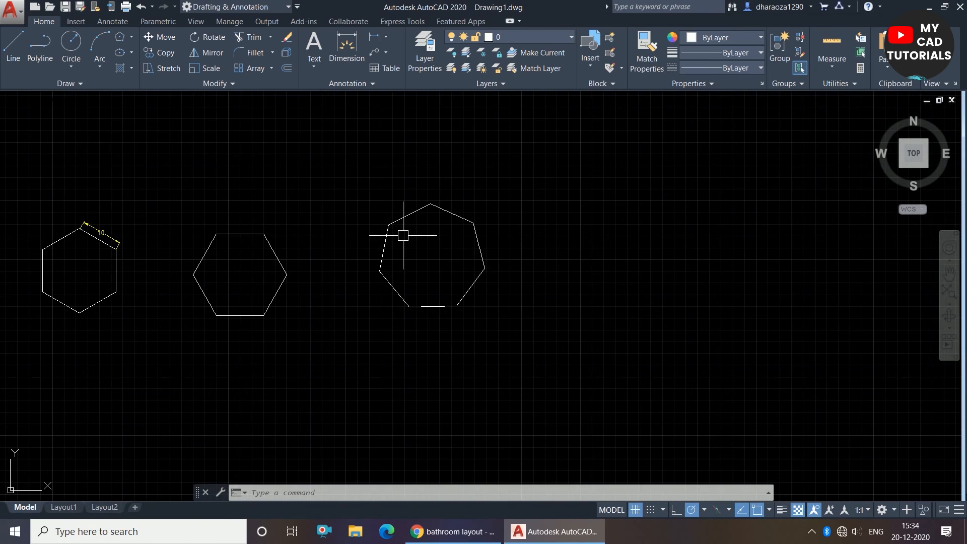
scroll(394, 254, "up", 2)
scroll(455, 185, "up", 2)
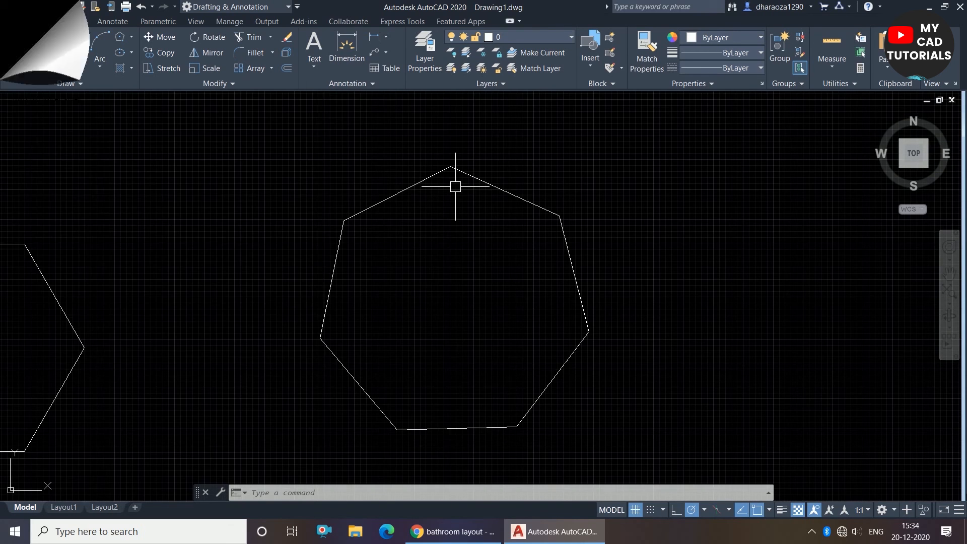